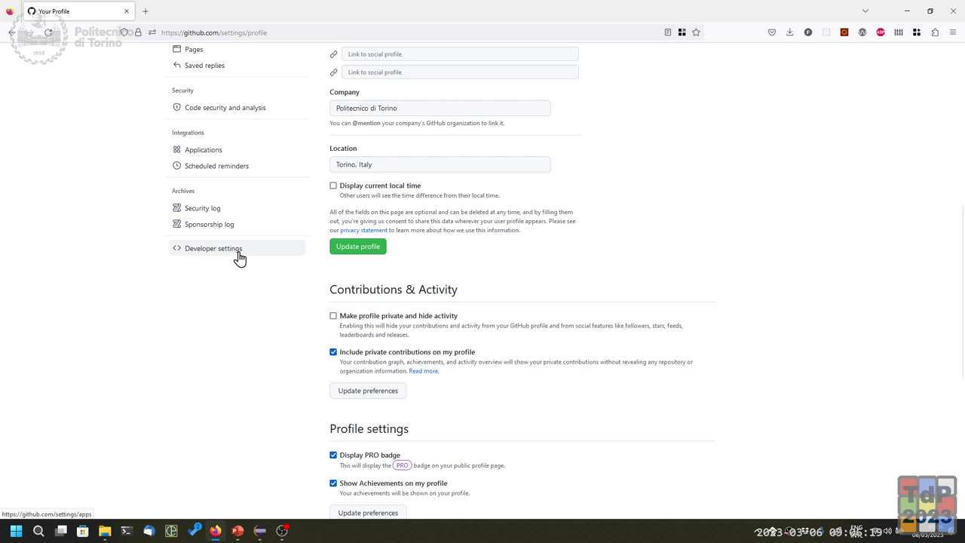
# - Open the list of classic personal access tokens in the account's developer settings
pyautogui.click(238, 257)
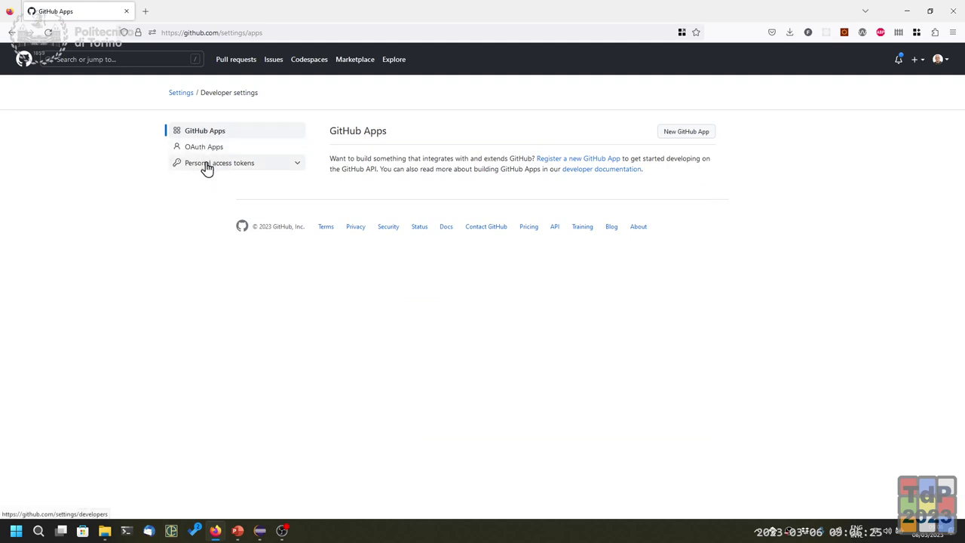
pyautogui.click(253, 172)
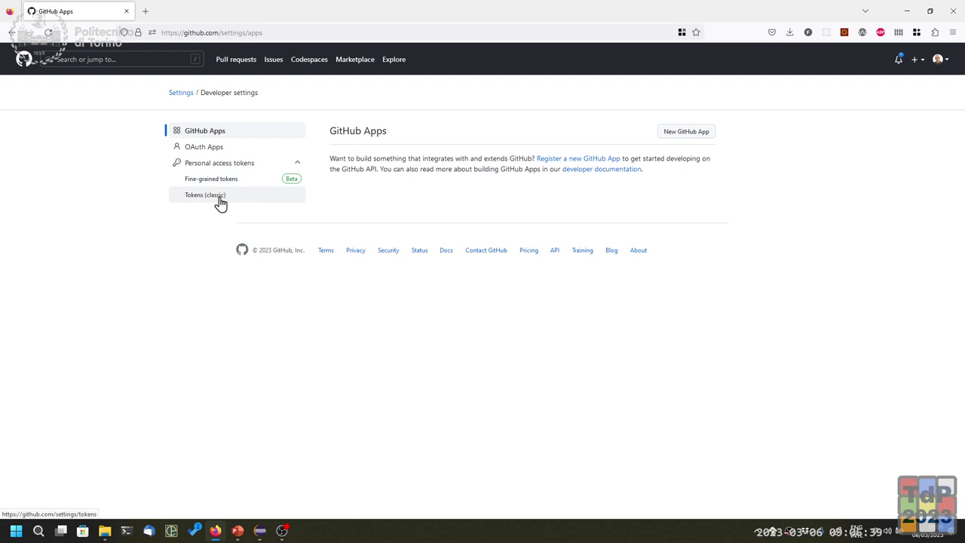
pyautogui.click(257, 201)
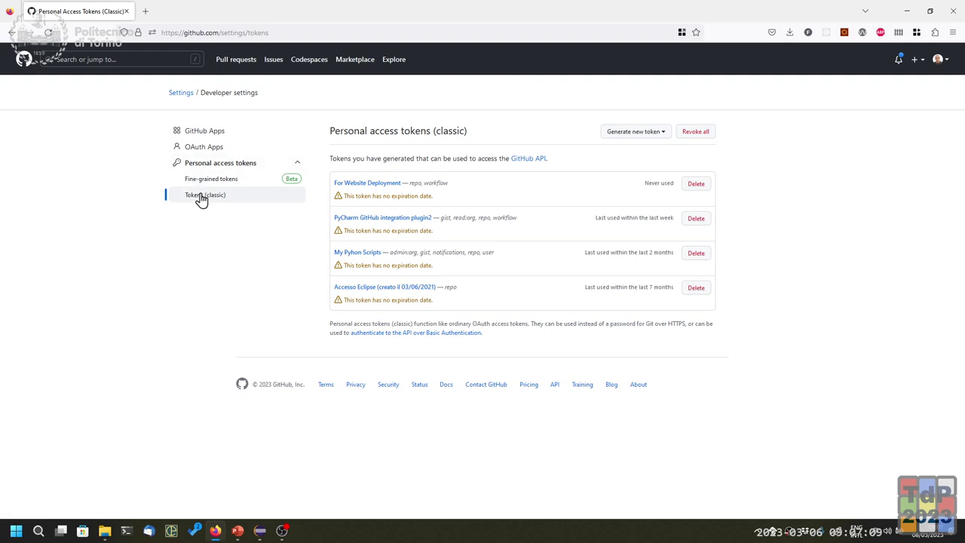
# - Start a new classic personal access token for general use and confirm access through GitHub Mobile
pyautogui.click(613, 134)
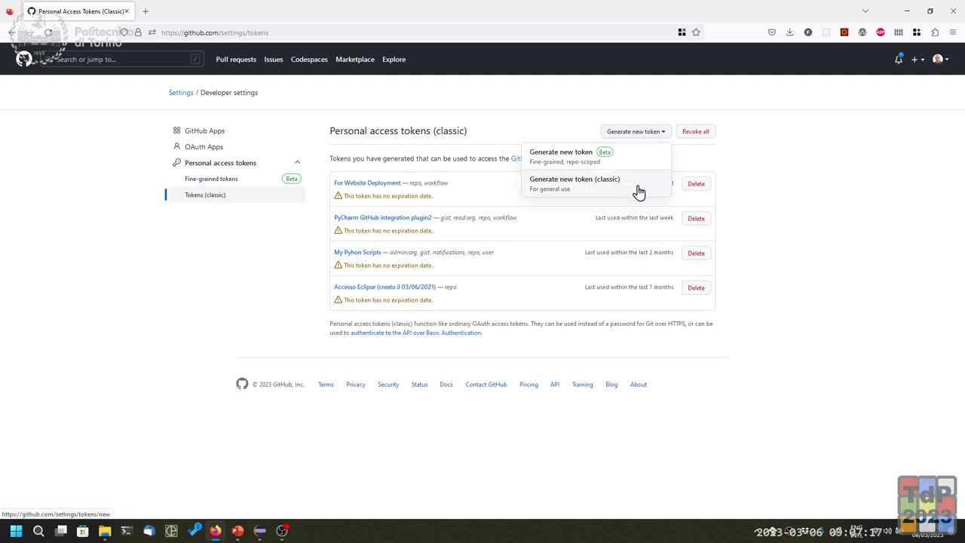
pyautogui.click(587, 190)
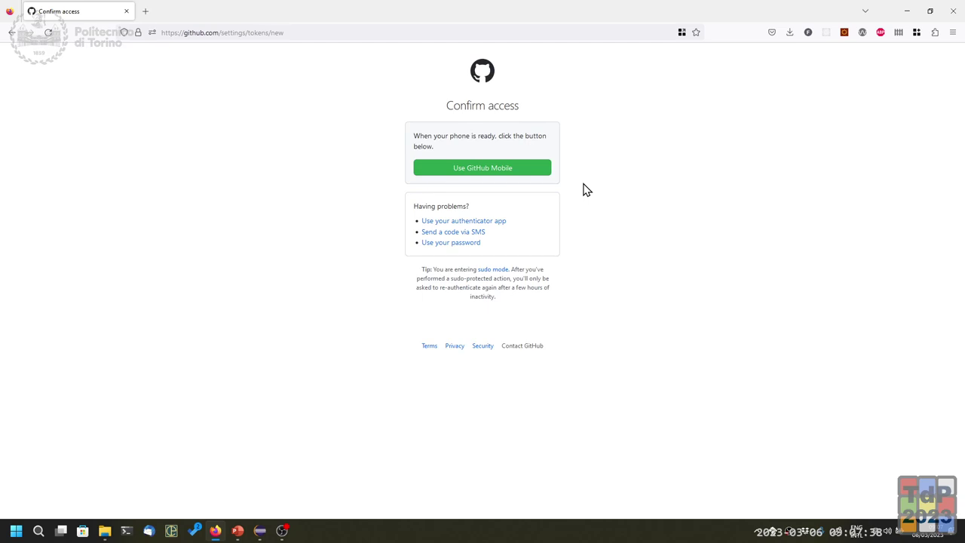
pyautogui.click(520, 170)
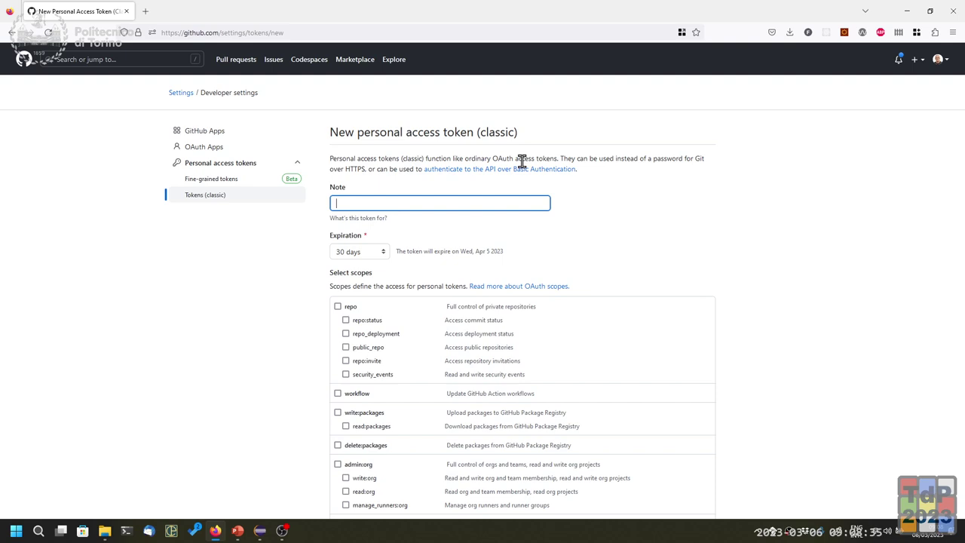
# - Enter "Token di prova fatto a lezione" as the token's note
pyautogui.write('Tocke')
pyautogui.press('BackSpace')
pyautogui.press('BackSpace')
pyautogui.press('BackSpace')
pyautogui.write('cke')
pyautogui.press('BackSpace')
pyautogui.press('BackSpace')
pyautogui.press('BackSpace')
pyautogui.write('c')
pyautogui.write('ken di prova a le')
pyautogui.write('zione')
pyautogui.press('Left')
pyautogui.press('Left')
pyautogui.write('fatto')
# - Set the token to "No expiration" and grant it the full repo scope
pyautogui.click(359, 254)
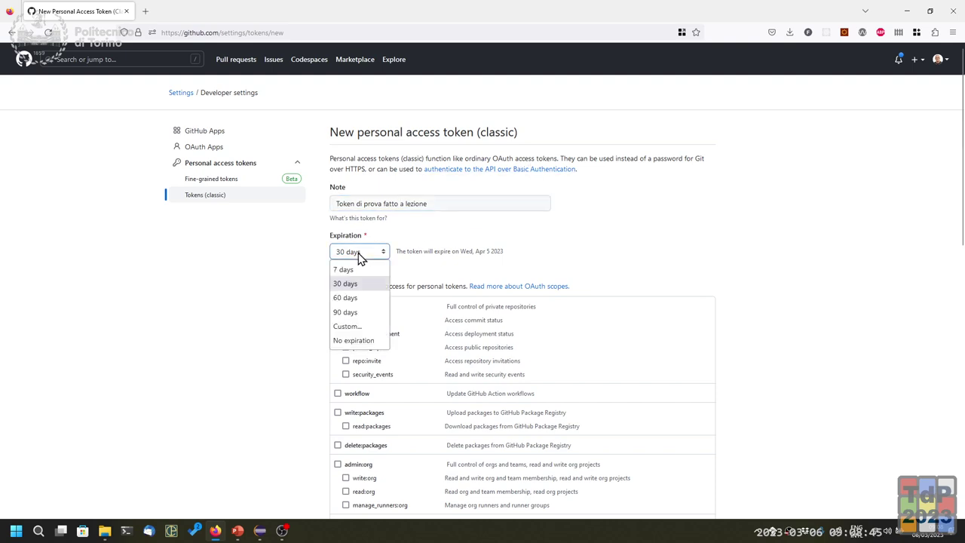
pyautogui.click(362, 341)
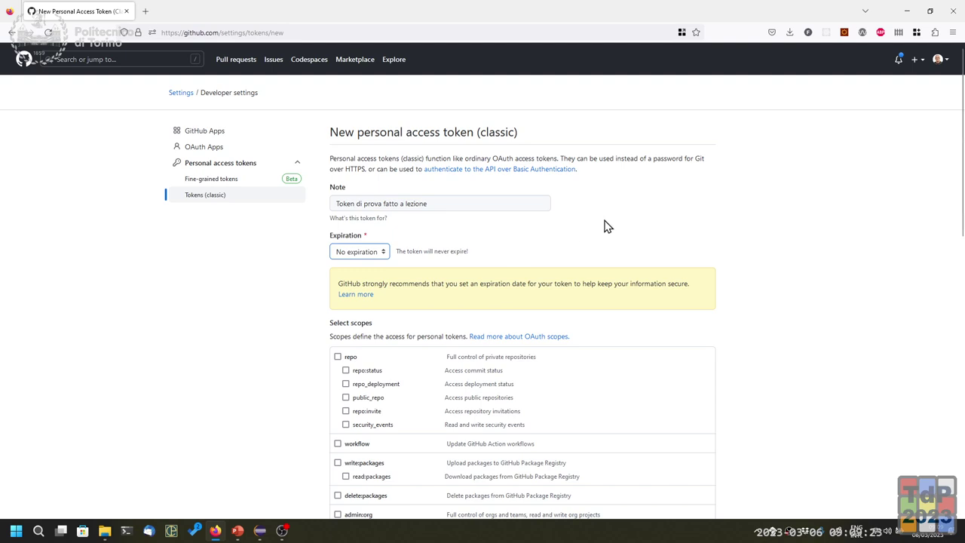
pyautogui.scroll(-3, 606, 226)
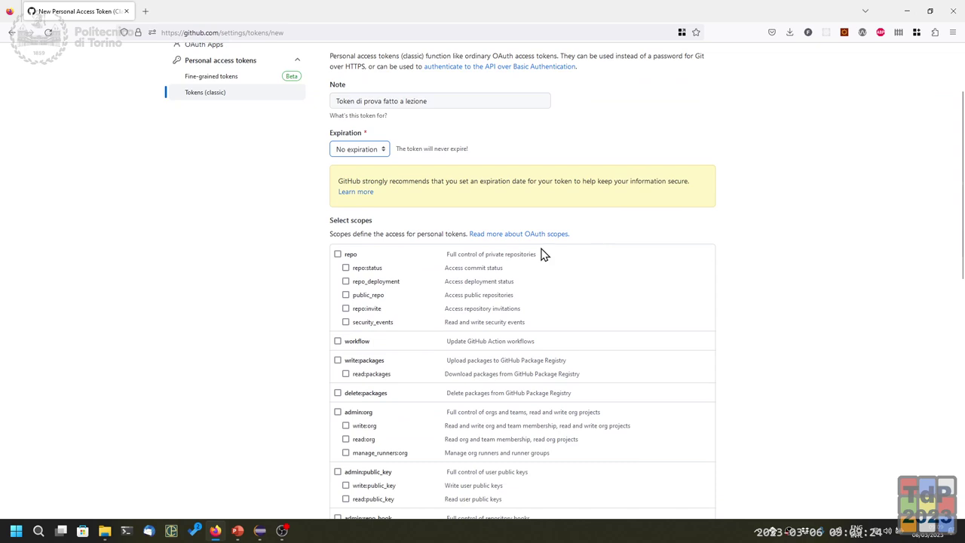
pyautogui.click(337, 253)
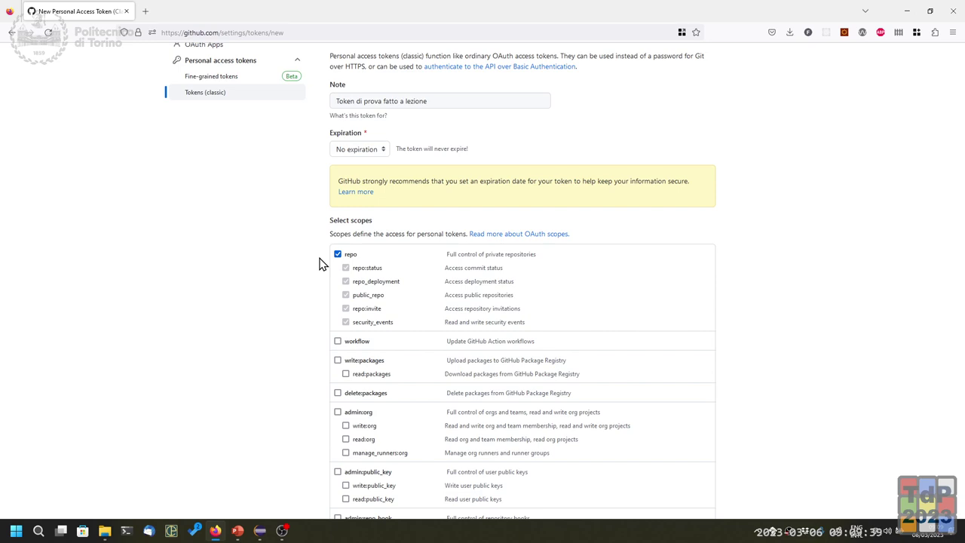
# - Examine the remaining available scopes, from workflow to project, and check the token's note and expiration
pyautogui.scroll(-3, 302, 252)
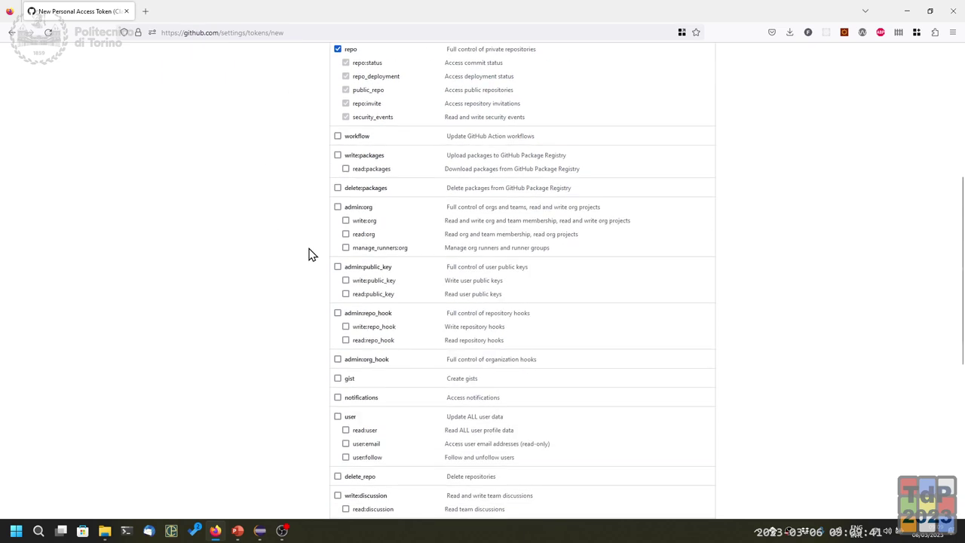
pyautogui.scroll(-4, 305, 250)
pyautogui.scroll(2, 302, 247)
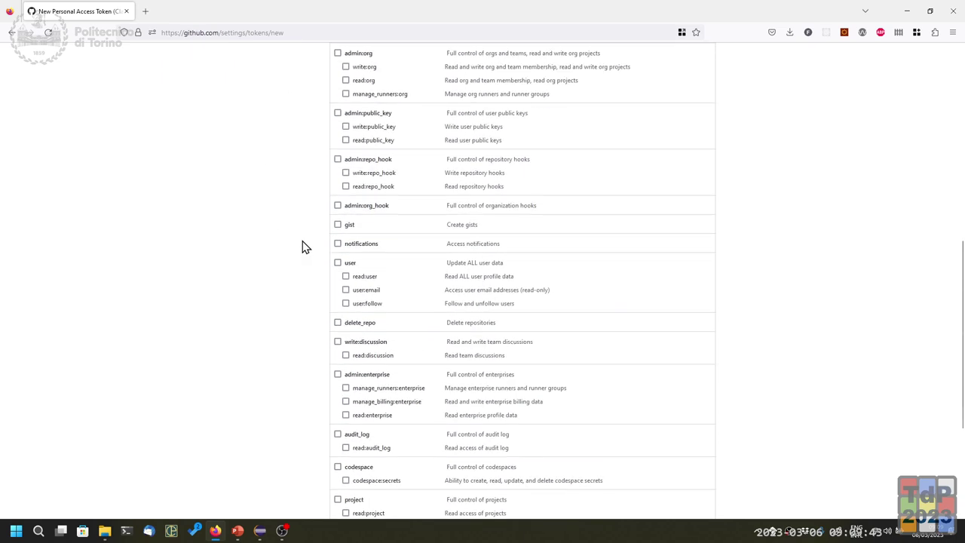
pyautogui.scroll(1, 291, 235)
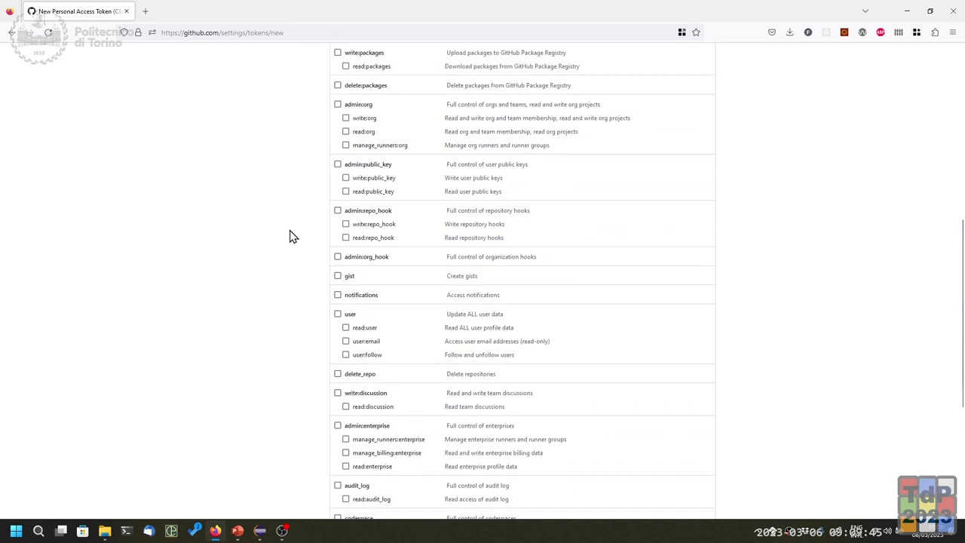
pyautogui.scroll(-4, 292, 236)
pyautogui.scroll(4, 294, 235)
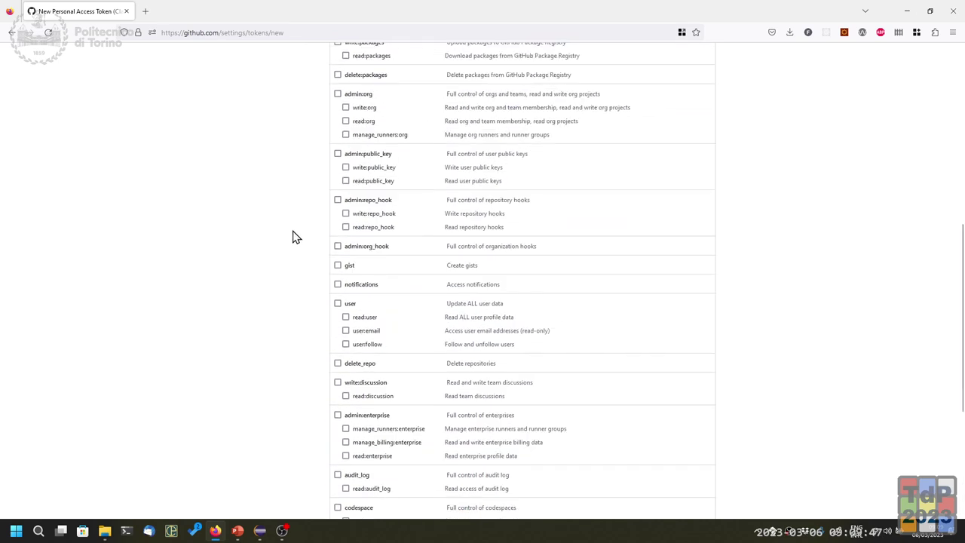
pyautogui.scroll(7, 294, 237)
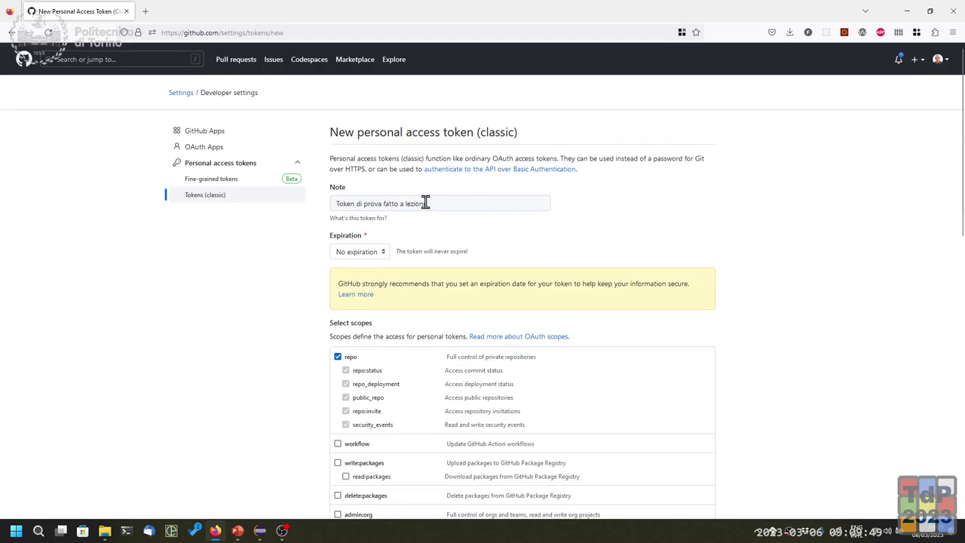
# - Generate the new personal access token with the repo scope selected
pyautogui.scroll(-3, 347, 249)
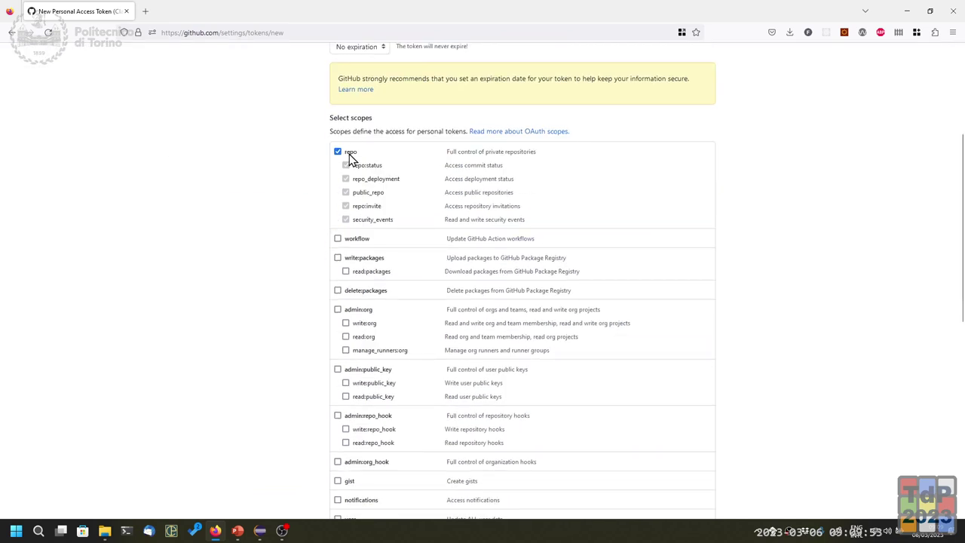
pyautogui.scroll(-6, 263, 200)
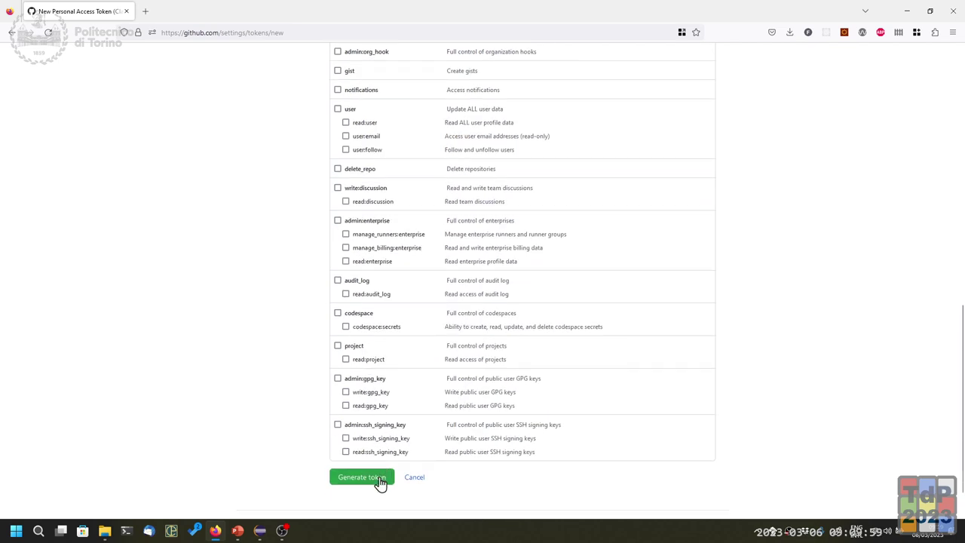
pyautogui.click(380, 481)
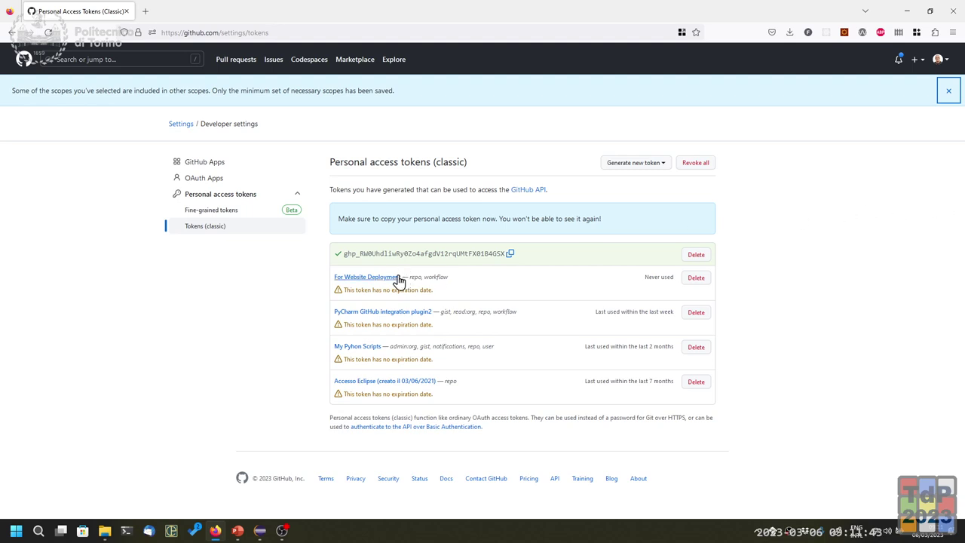
# - Copy the newly generated access token by selecting its text and create a blank file in Notepad++
pyautogui.doubleClick(407, 254)
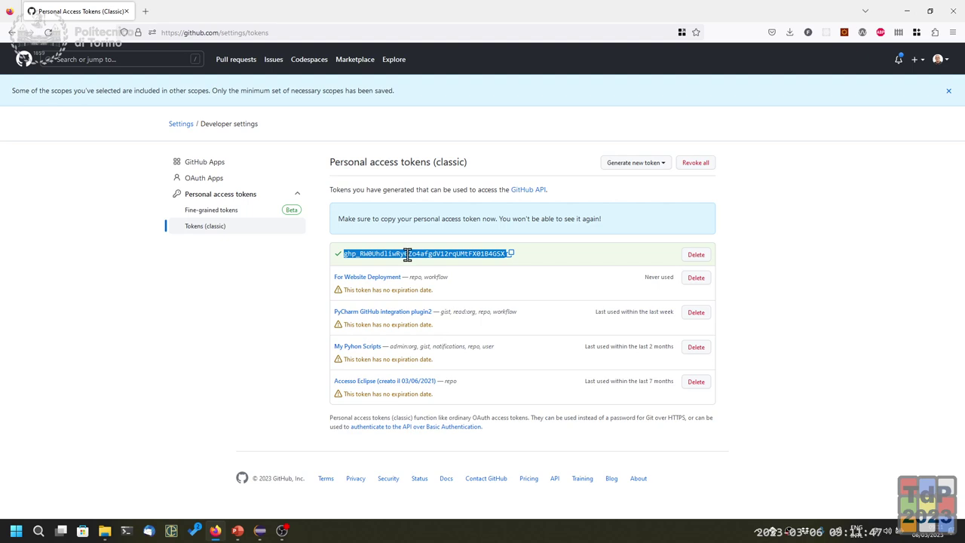
pyautogui.click(16, 532)
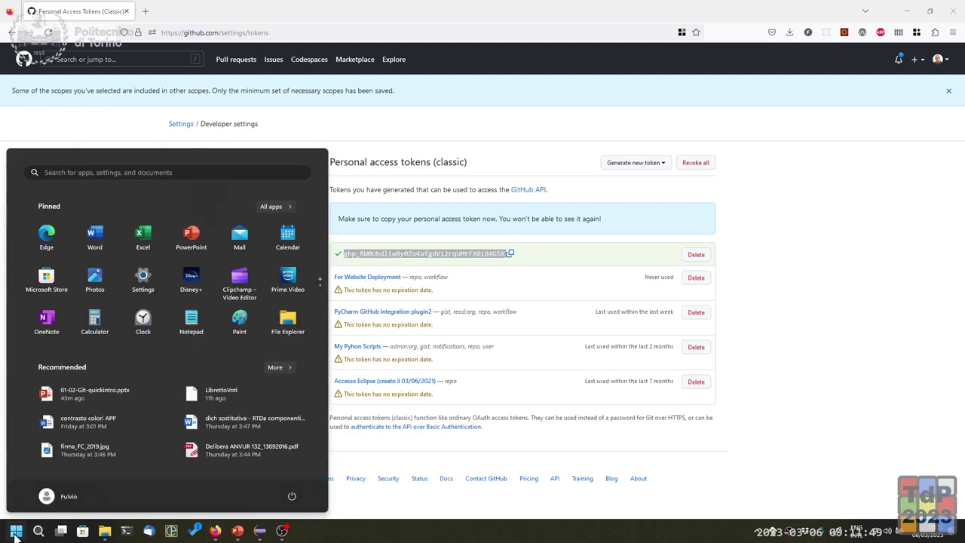
pyautogui.write('notepad++')
pyautogui.press('Return')
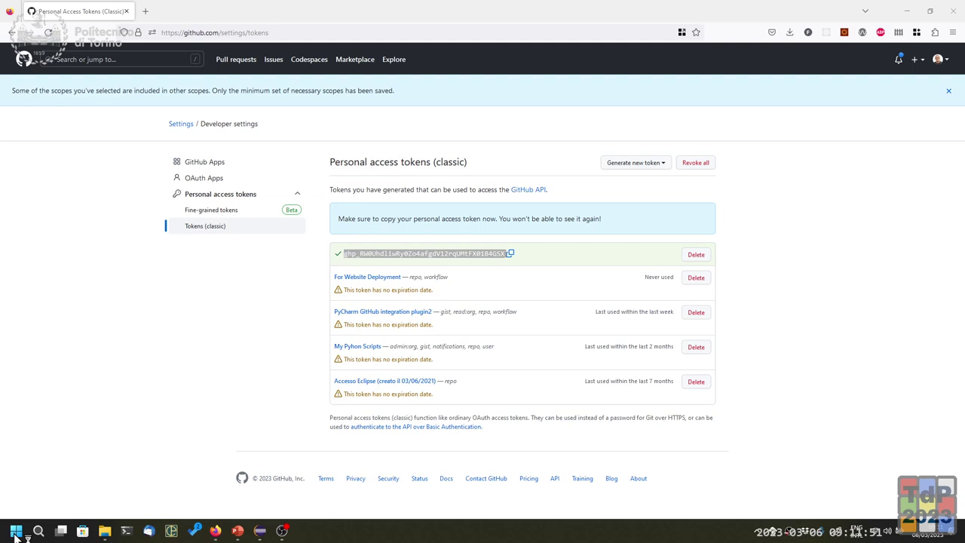
pyautogui.hotkey('ctrl', 'n')
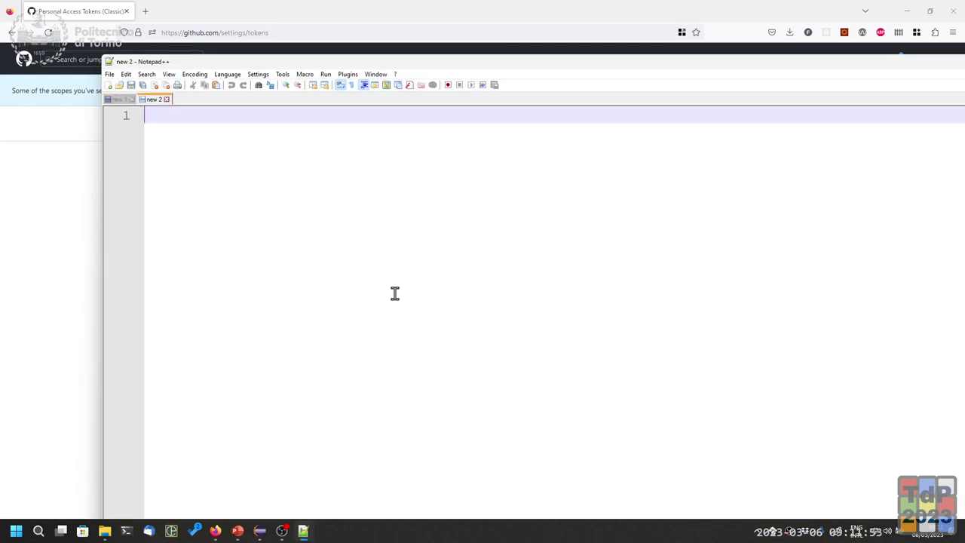
# - Try pasting the access token into the blank file, check it for stray spaces, and clear the line
pyautogui.hotkey('ctrl', 'v')
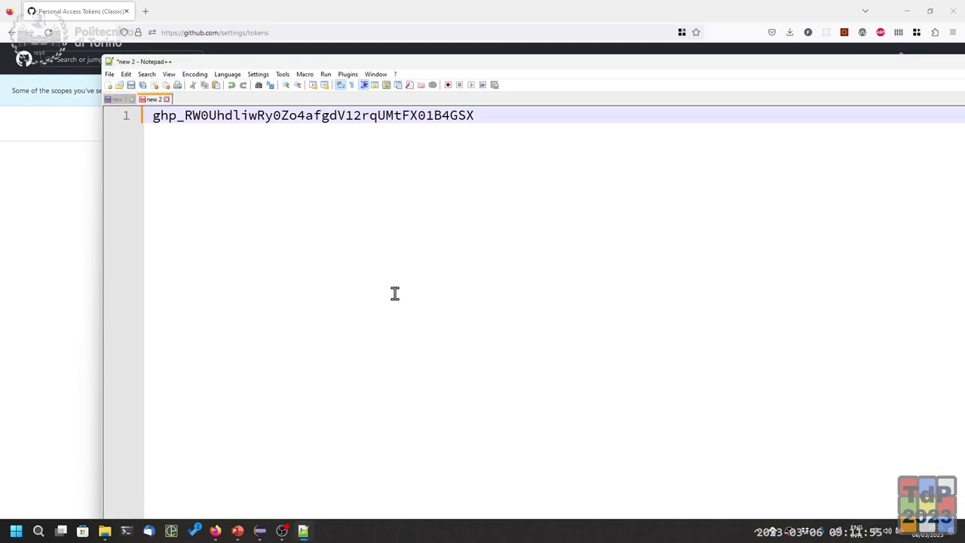
pyautogui.hotkey('alt', 'Tab')
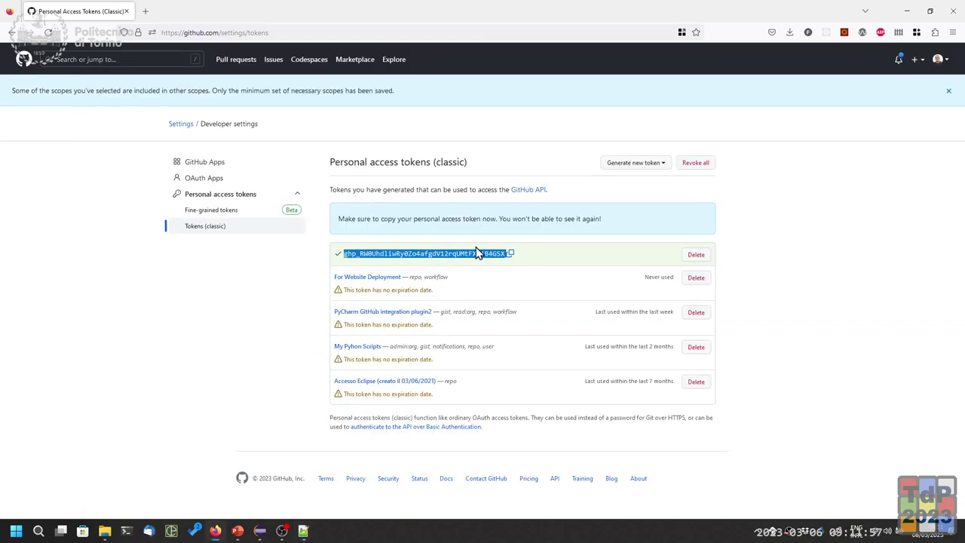
pyautogui.hotkey('alt', 'Tab')
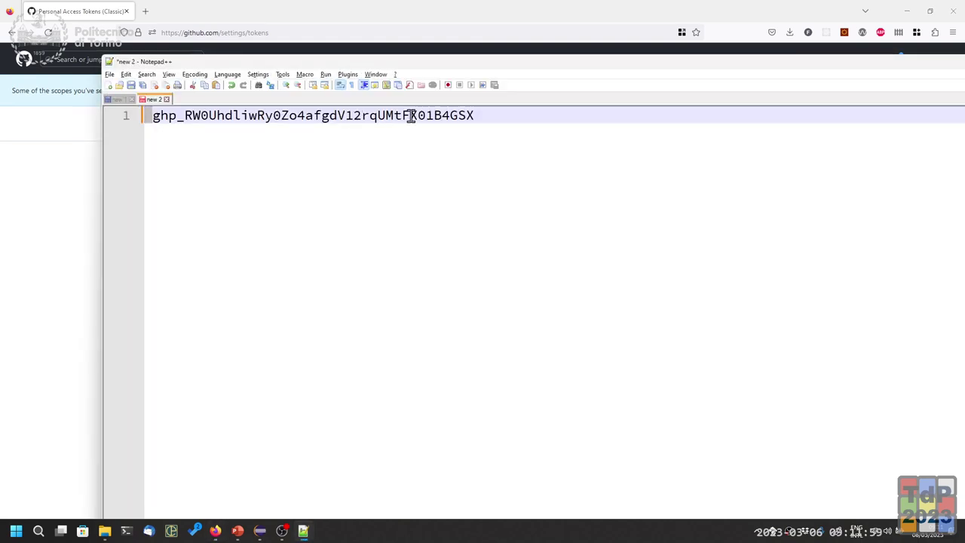
pyautogui.click(477, 116)
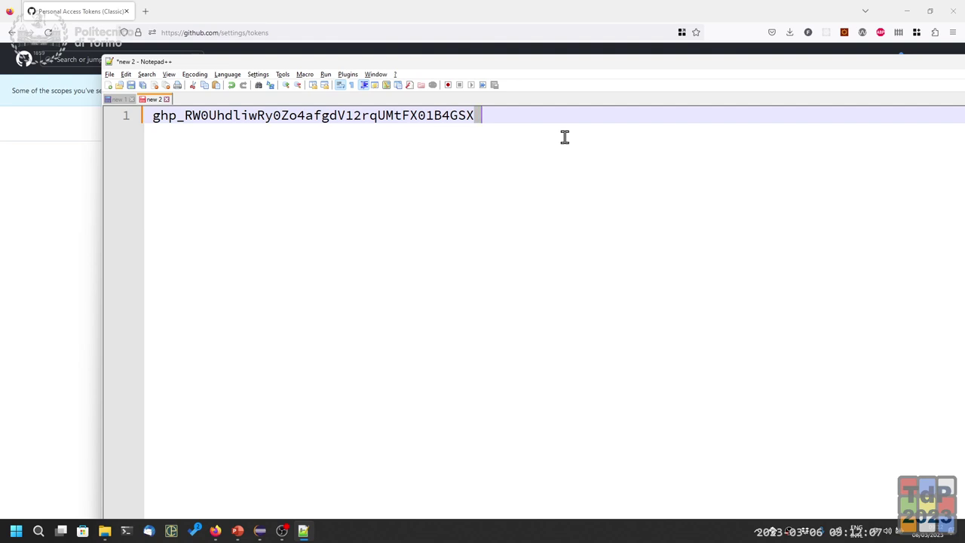
pyautogui.doubleClick(515, 121)
pyautogui.press('Delete')
# - Copy the access token from GitHub with its copy function and paste it into the empty Notepad++ file
pyautogui.hotkey('alt', 'Tab')
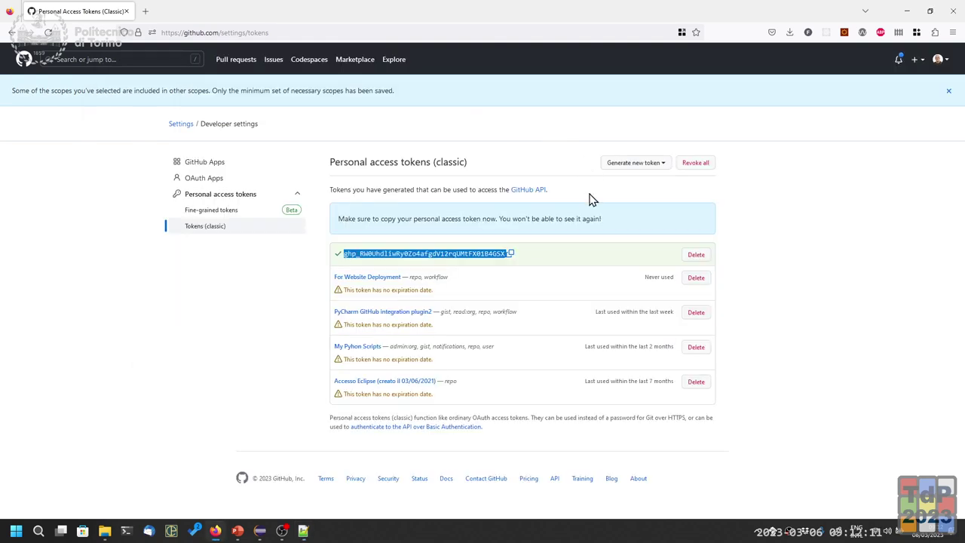
pyautogui.click(552, 291)
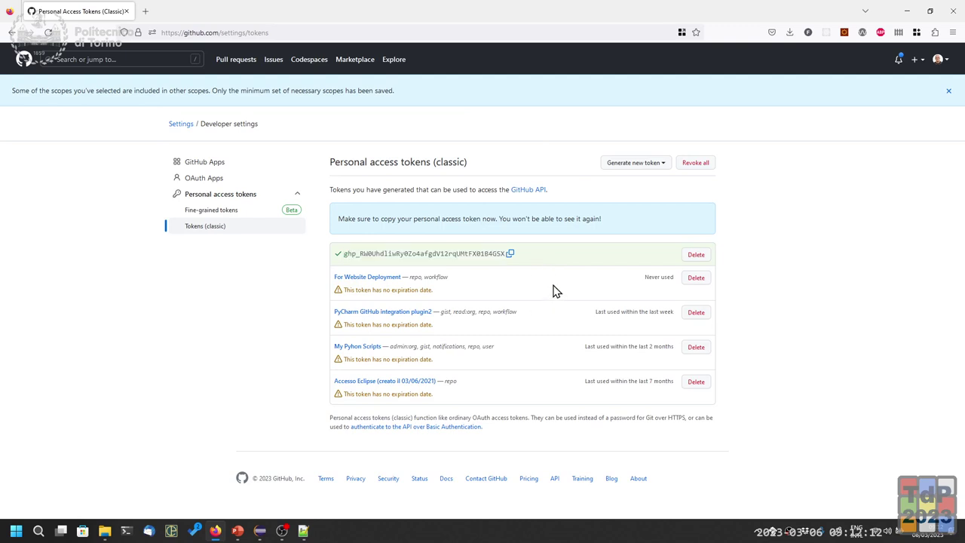
pyautogui.click(511, 255)
pyautogui.hotkey('alt', 'Tab')
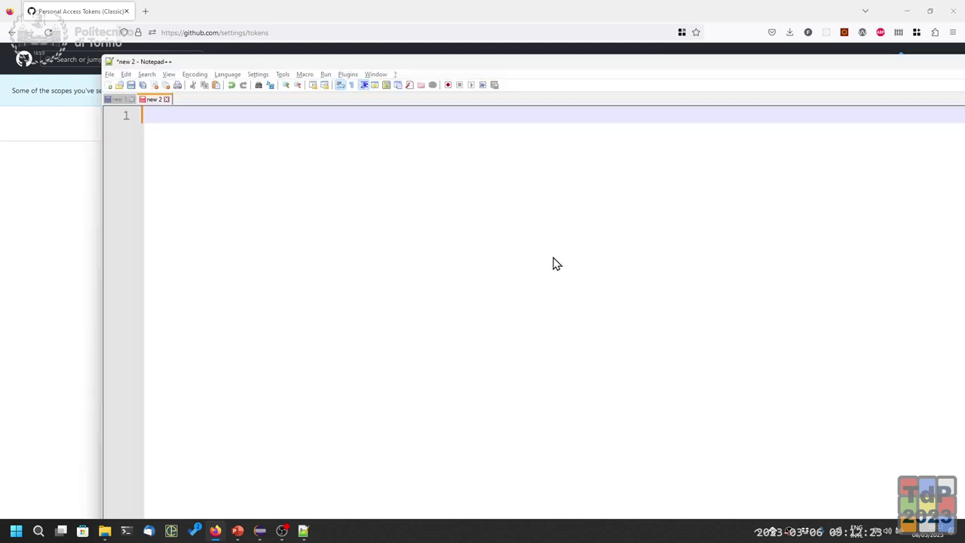
pyautogui.hotkey('ctrl', 'v')
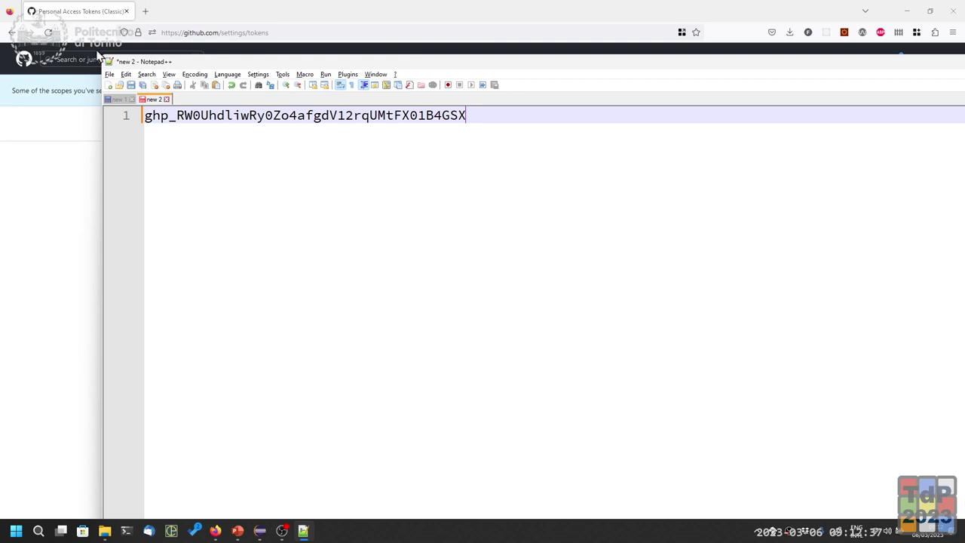
# - Shrink and reposition the Notepad++ window over the browser page and select the pasted token
pyautogui.moveTo(98, 55); pyautogui.dragTo(238, 250)
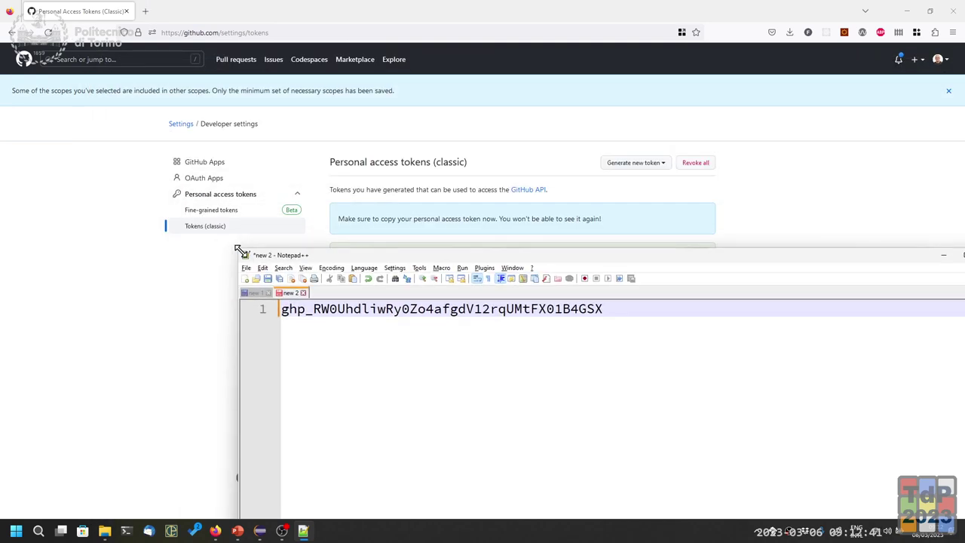
pyautogui.moveTo(300, 258); pyautogui.dragTo(181, 151)
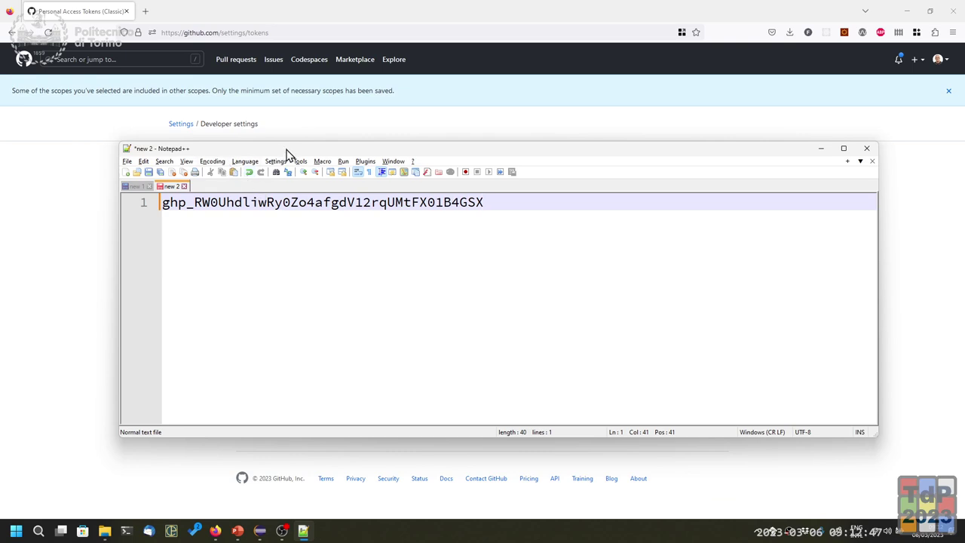
pyautogui.doubleClick(384, 209)
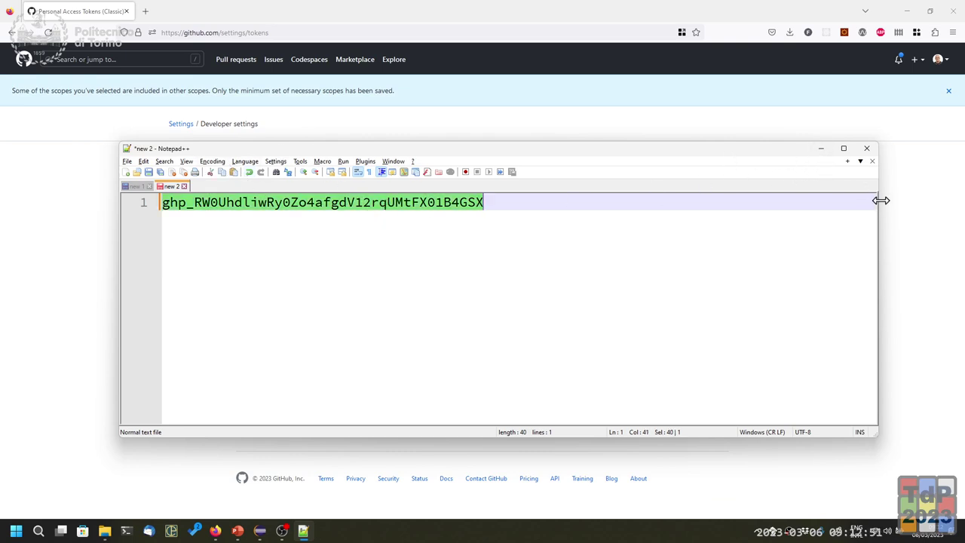
pyautogui.moveTo(879, 198); pyautogui.dragTo(802, 202)
# - Switch back to the browser and reload the classic tokens list
pyautogui.hotkey('alt', 'Tab')
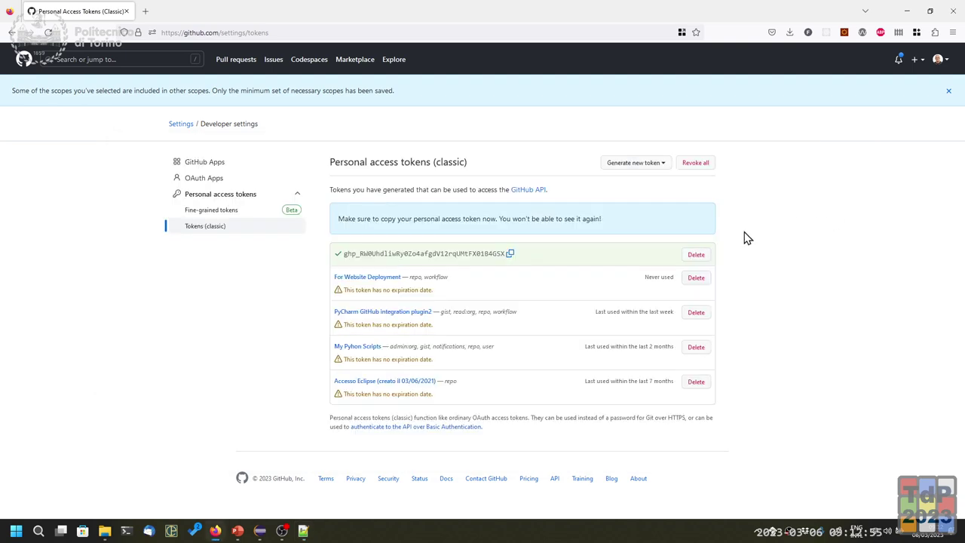
pyautogui.click(247, 200)
pyautogui.click(247, 202)
pyautogui.click(217, 233)
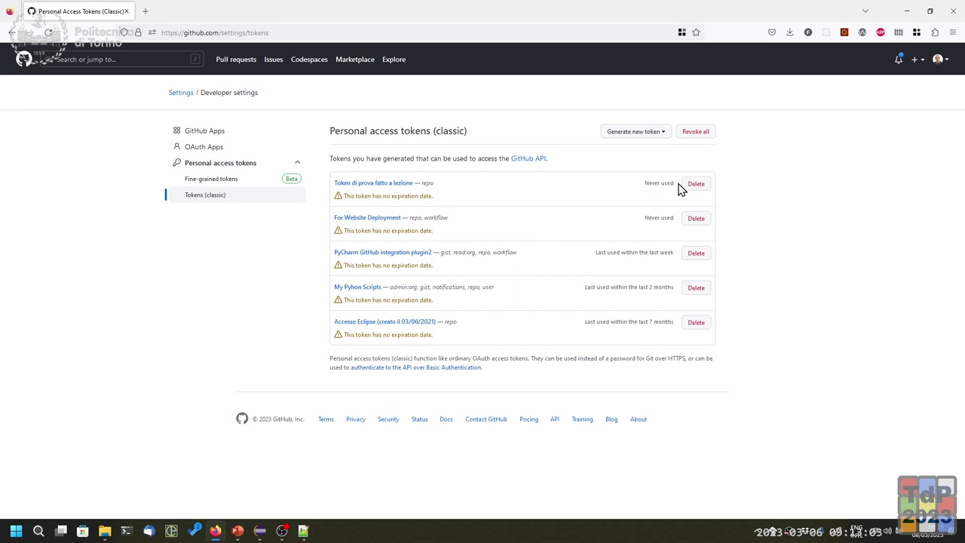
# - Open the classic token "Token di prova fatto a lezione" and examine its scopes and its regenerate and delete options
pyautogui.doubleClick(654, 183)
pyautogui.click(409, 192)
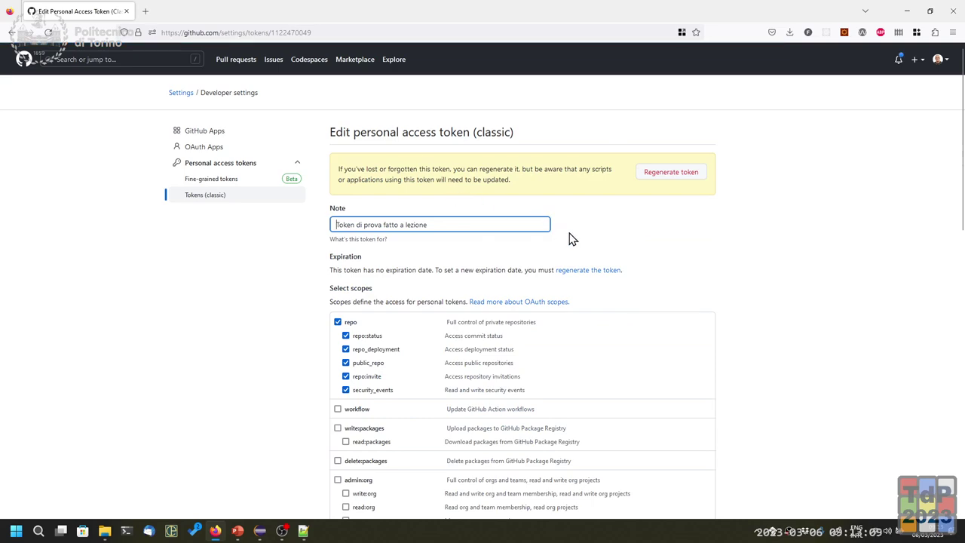
pyautogui.scroll(-5, 384, 223)
pyautogui.scroll(5, 394, 233)
pyautogui.press('alt')
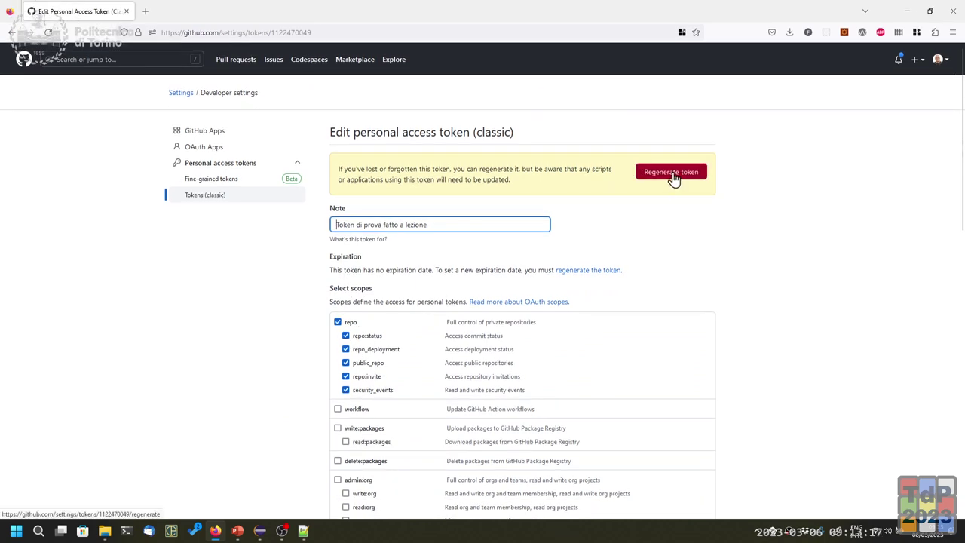
pyautogui.scroll(-15, 704, 211)
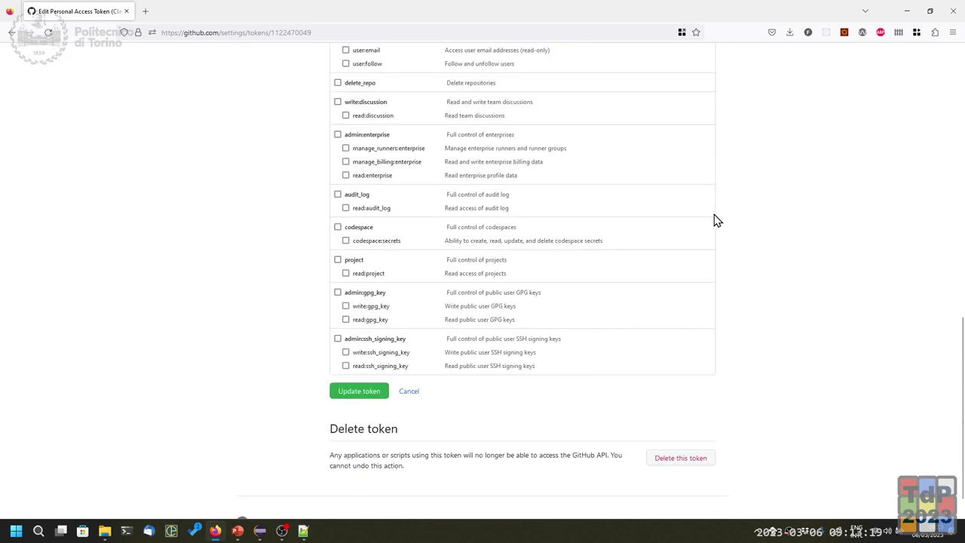
pyautogui.scroll(15, 718, 221)
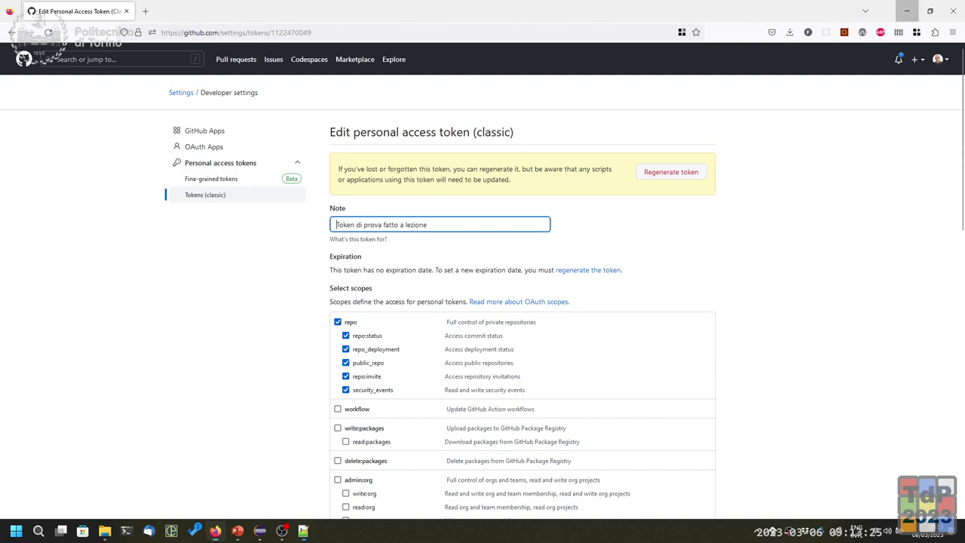
# - Minimise the browser and advance the slideshow to the slide "Inserting a Token into Eclipse"
pyautogui.click(907, 11)
pyautogui.click(749, 90)
pyautogui.click(749, 89)
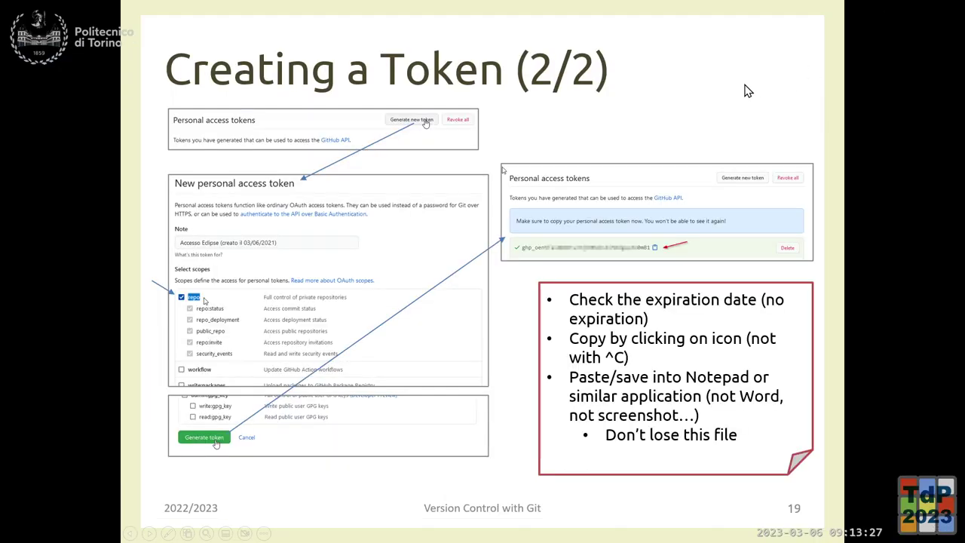
pyautogui.click(748, 90)
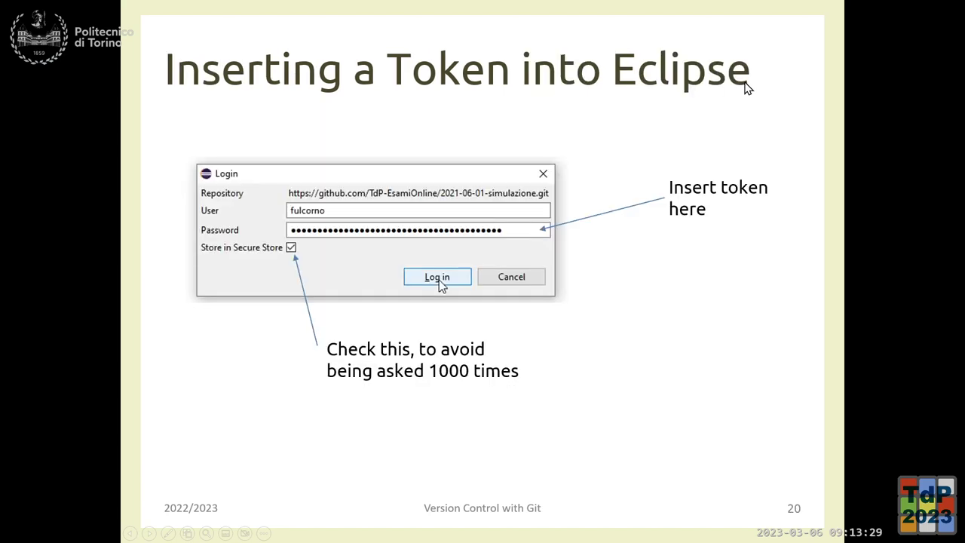
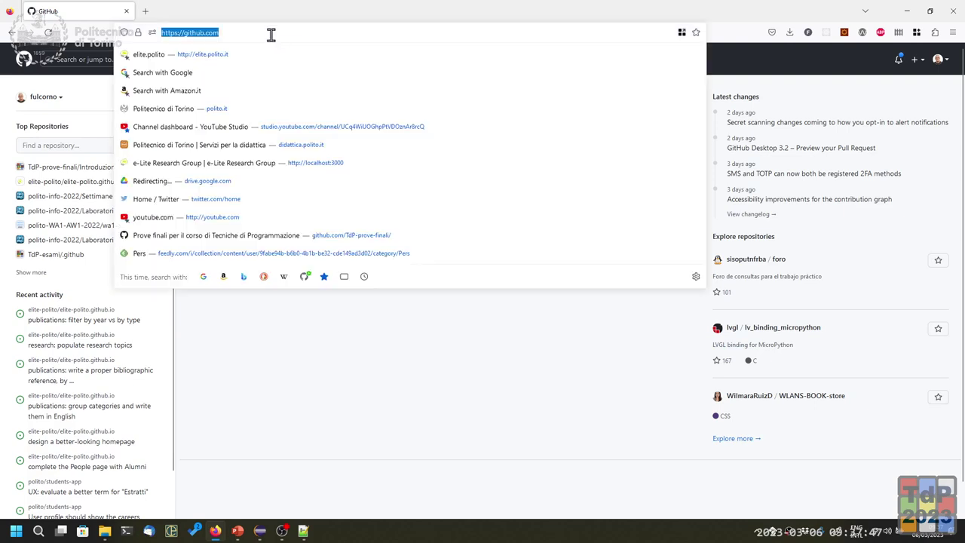
# - Go to the TdP-2023 organization page on GitHub and open its LibrettoVoti repository
pyautogui.write('/t')
pyautogui.press('Down')
pyautogui.press('Return')
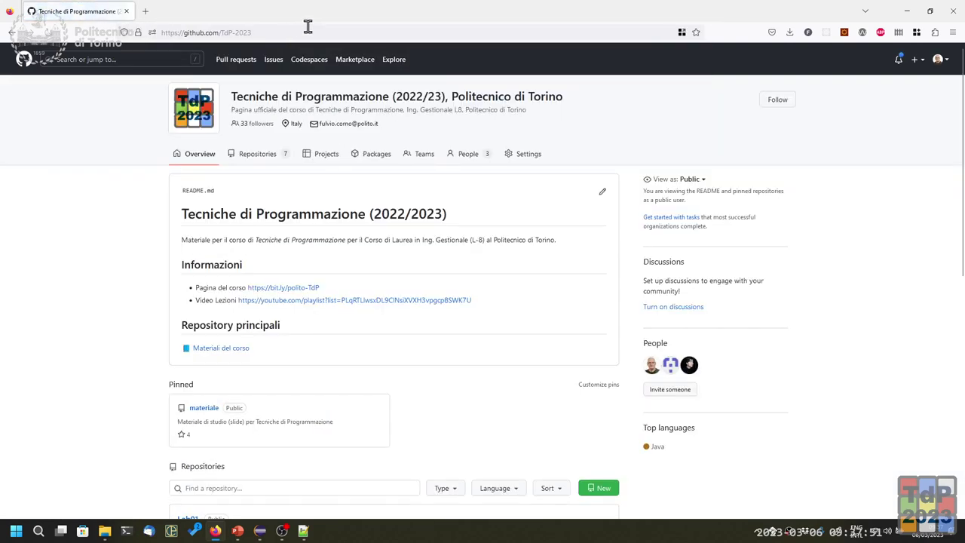
pyautogui.scroll(-2, 293, 125)
pyautogui.scroll(-3, 291, 122)
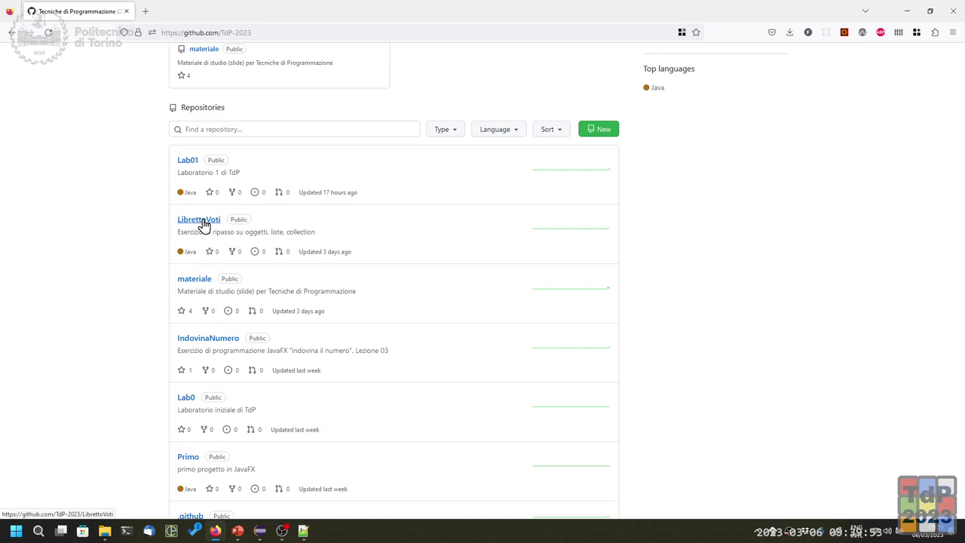
pyautogui.click(204, 224)
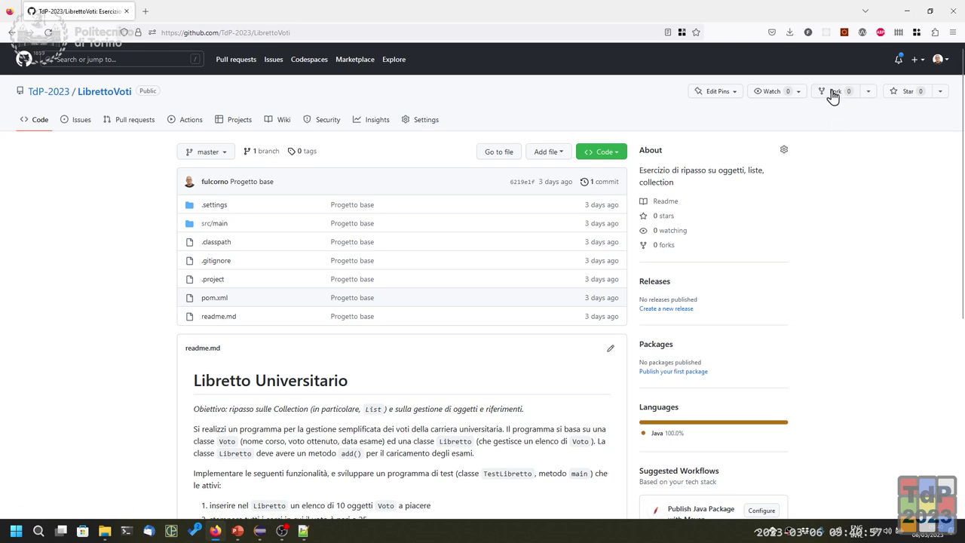
# - Fork the LibrettoVoti repository into the personal account under the name LibrettoVoti23, copying only the master branch
pyautogui.click(834, 94)
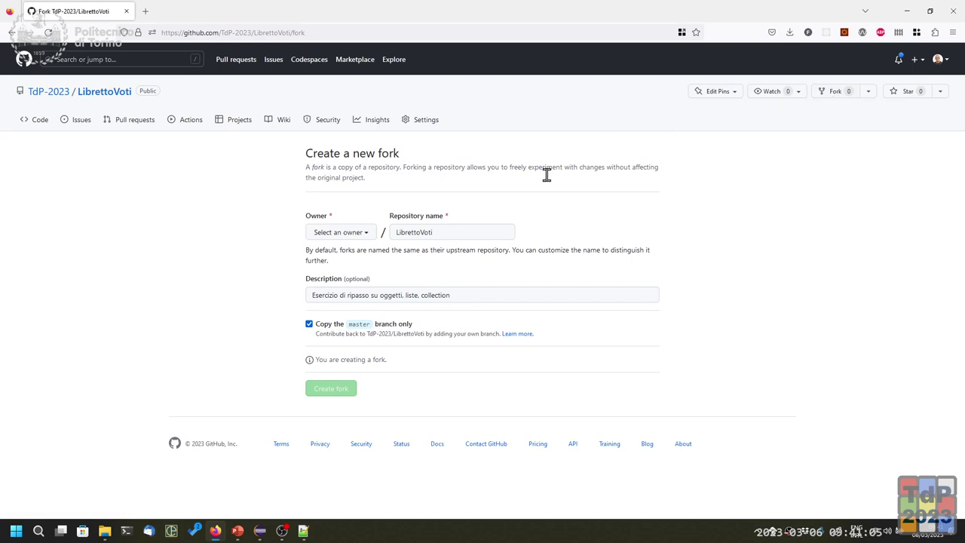
pyautogui.click(366, 253)
pyautogui.click(452, 232)
pyautogui.write('23')
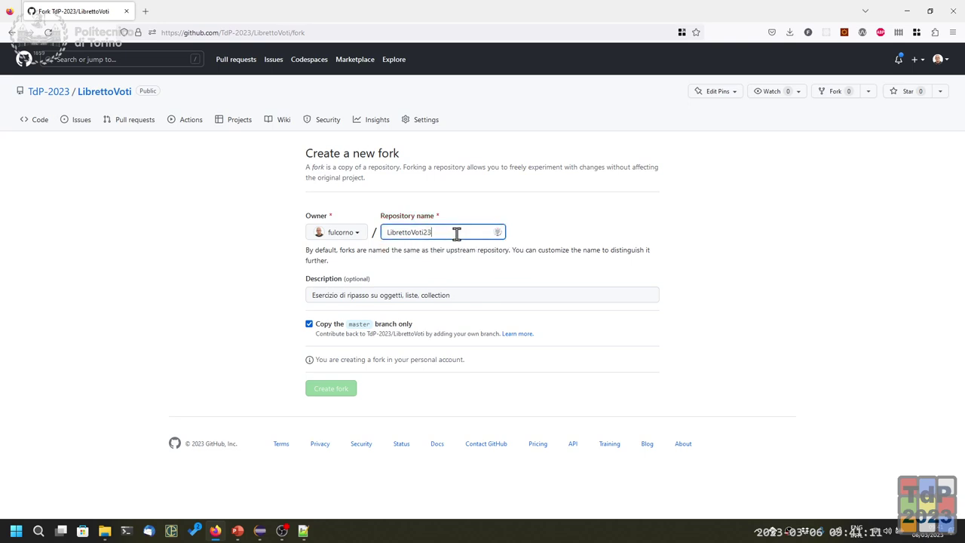
pyautogui.click(607, 237)
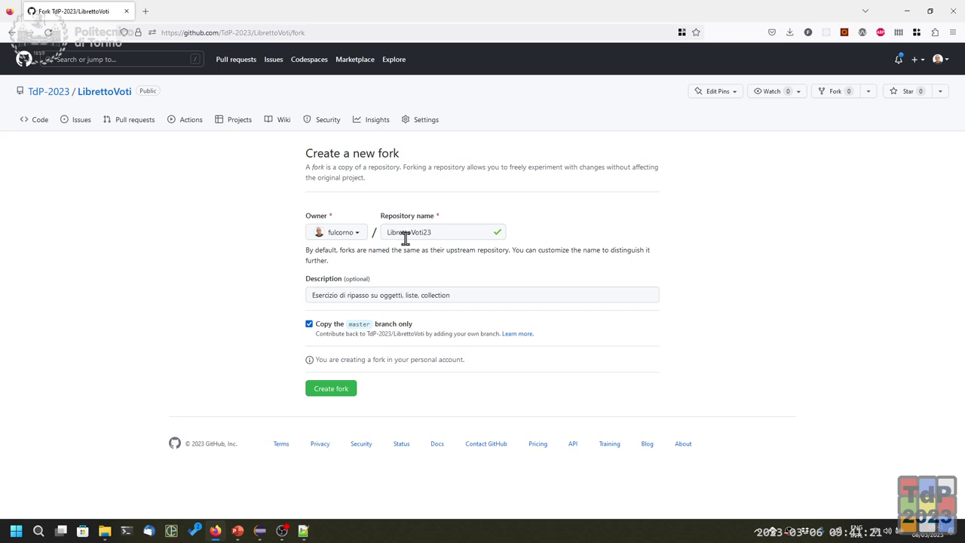
pyautogui.click(333, 394)
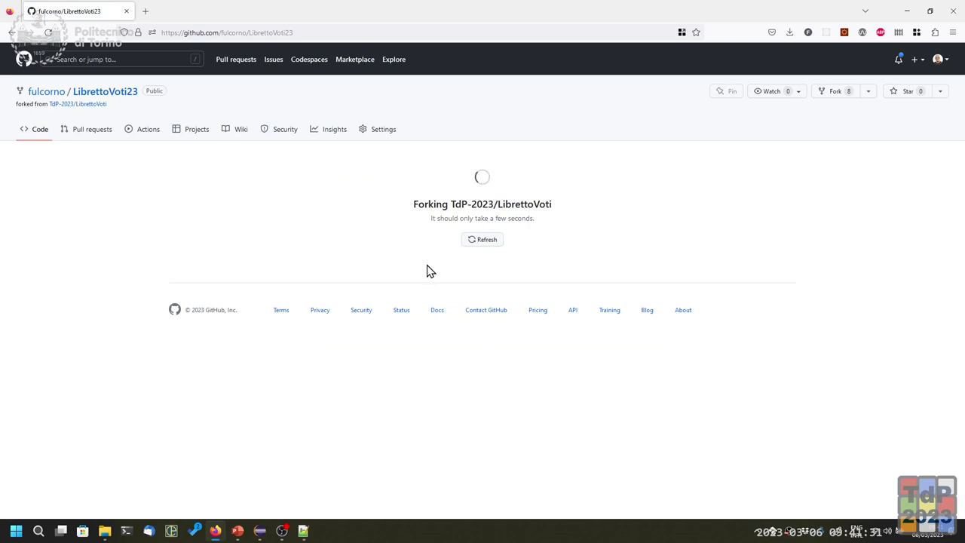
pyautogui.click(491, 242)
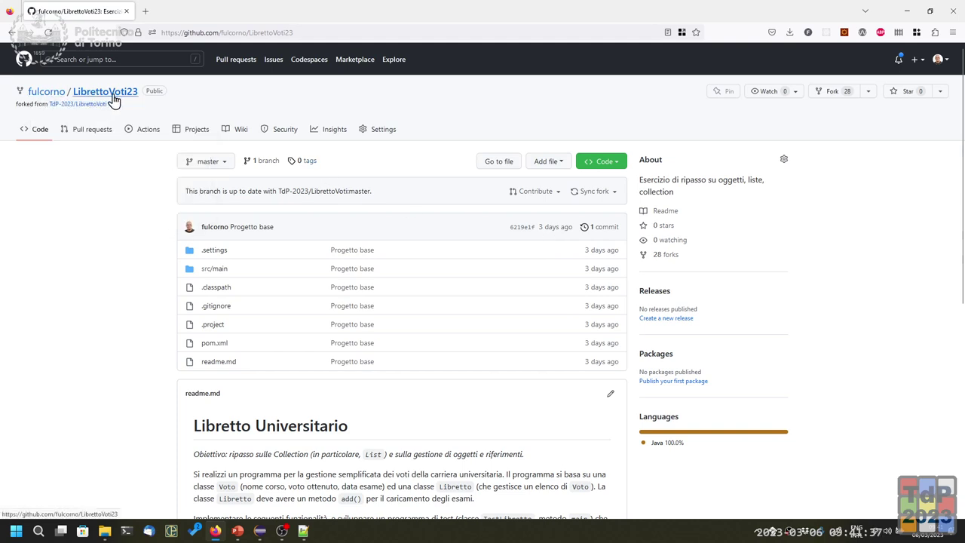
pyautogui.moveTo(44, 97)
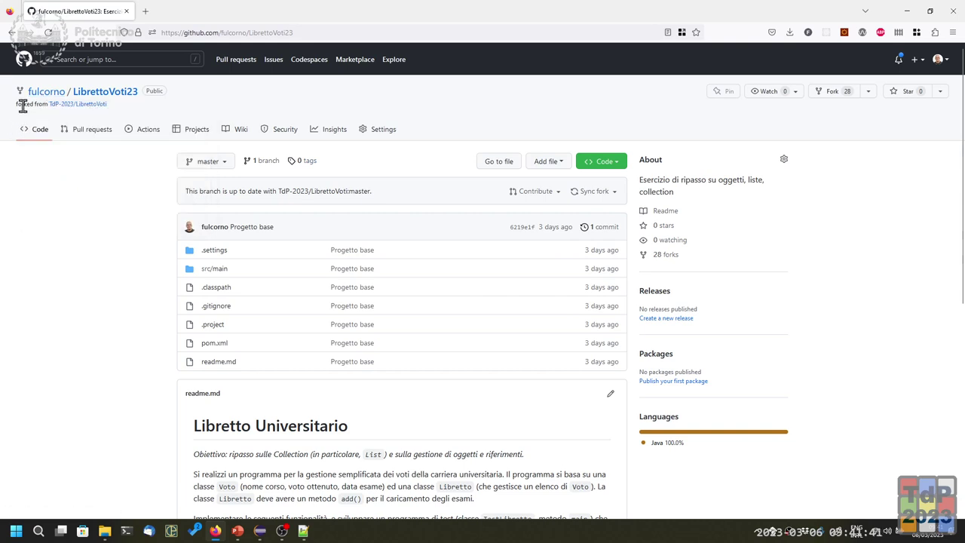
pyautogui.moveTo(79, 114)
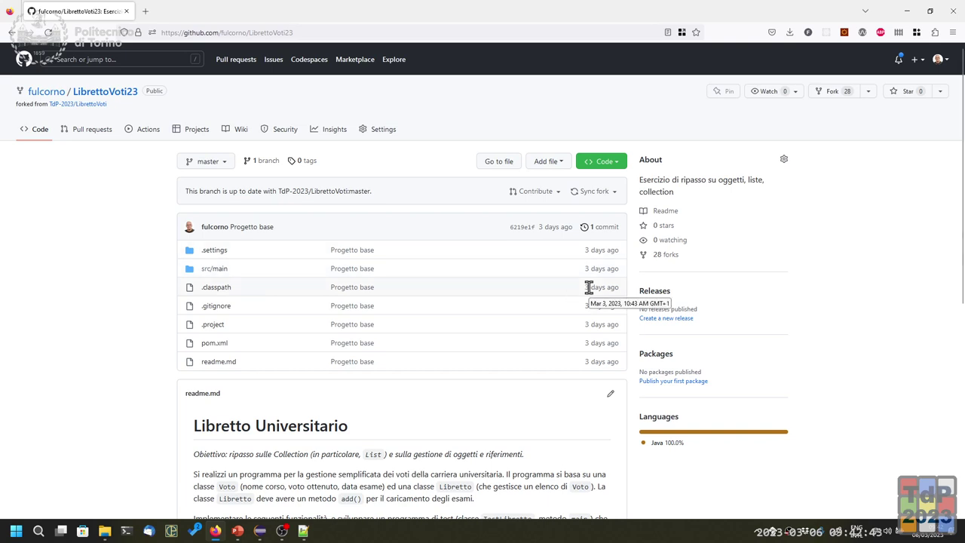
# - Switch to Eclipse, collapse the provagit project, and start an import with the "Projects from Git" wizard selected
pyautogui.hotkey('alt', 'Tab')
pyautogui.hotkey('alt', 'Tab')
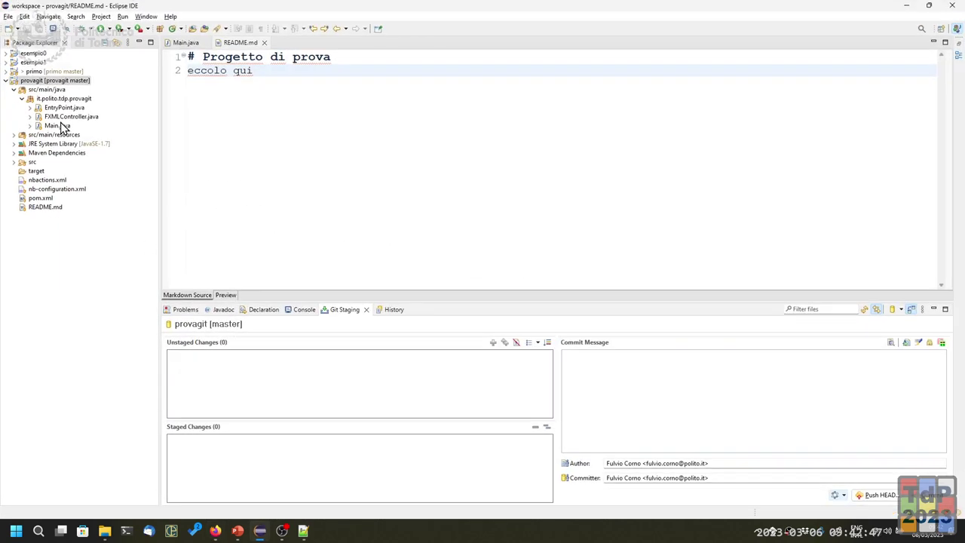
pyautogui.click(6, 79)
pyautogui.rightClick(12, 148)
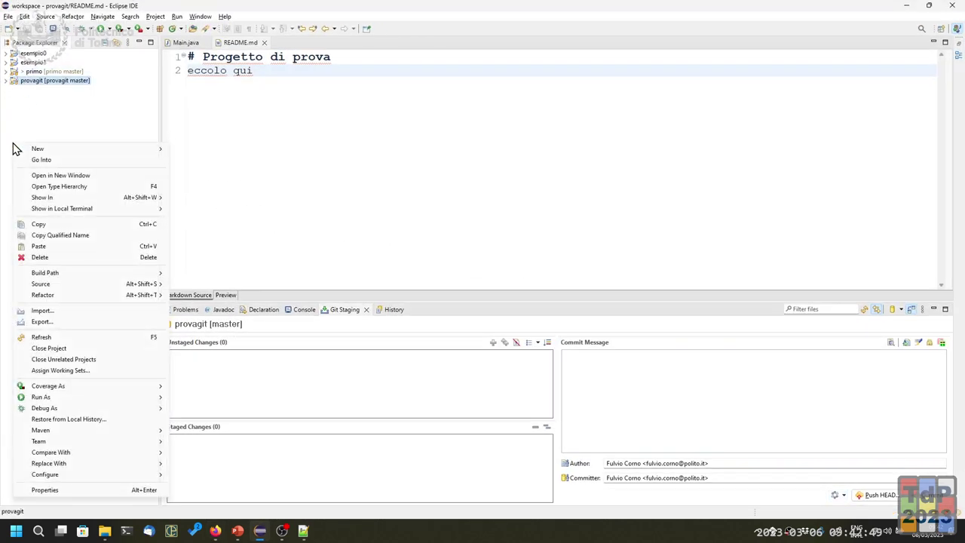
pyautogui.moveTo(40, 153)
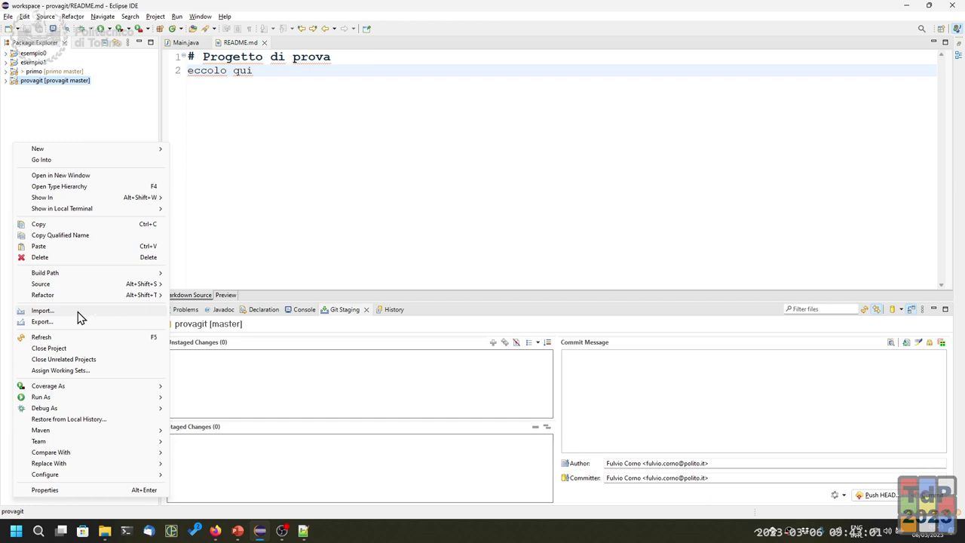
pyautogui.click(77, 312)
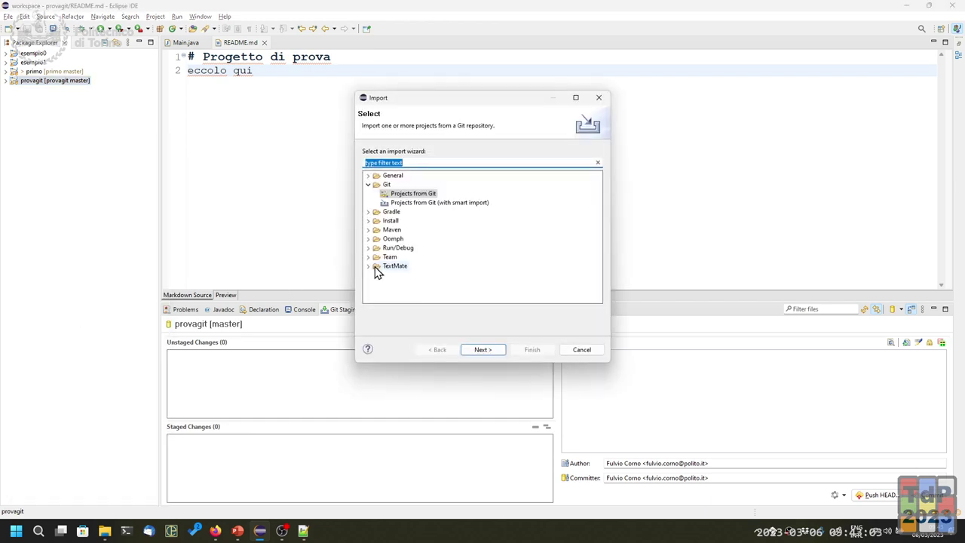
pyautogui.click(367, 185)
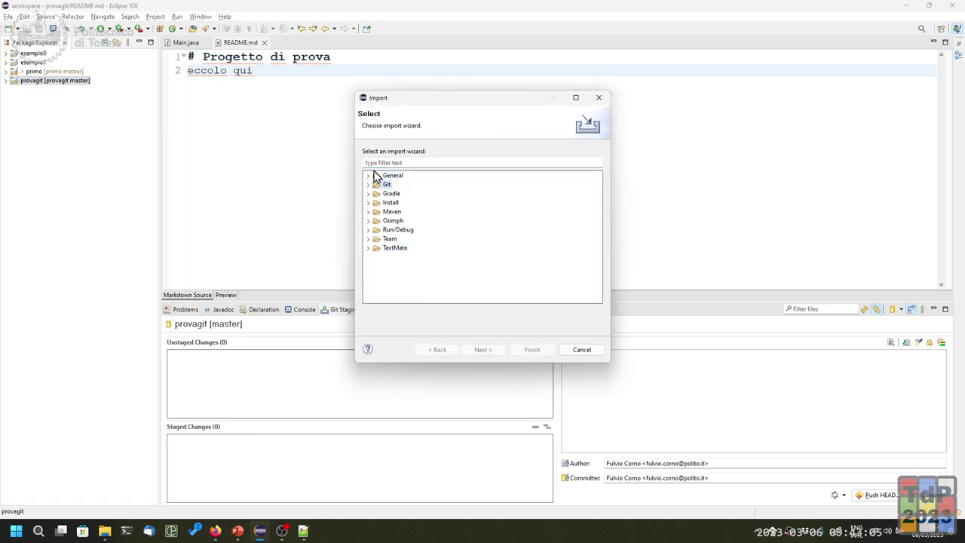
pyautogui.click(367, 185)
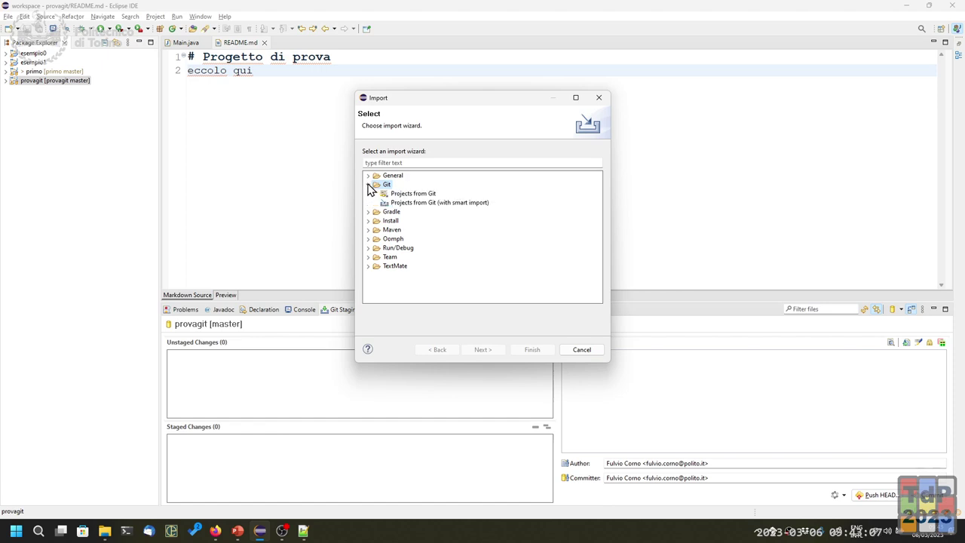
pyautogui.click(389, 193)
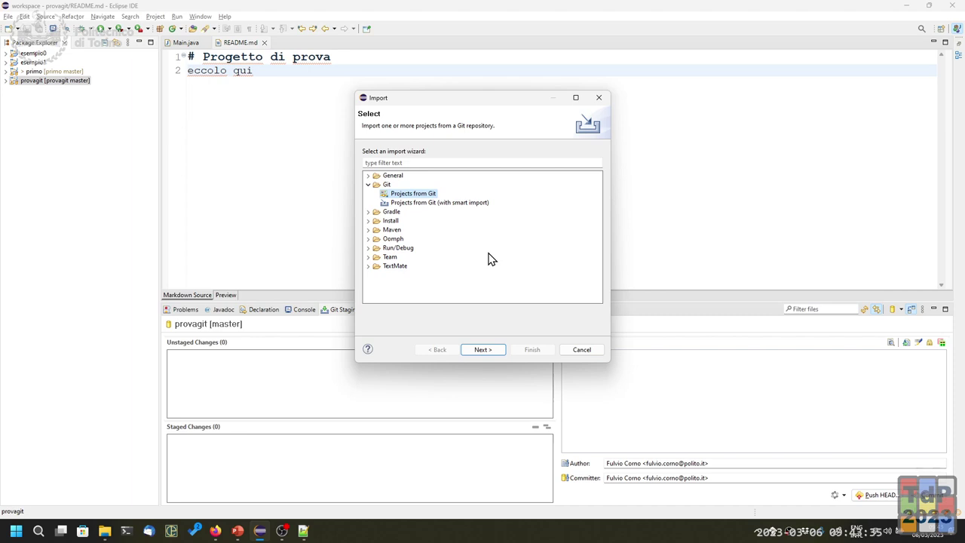
# - Switch back to the browser and open github.com/TdP-2023 in a new tab
pyautogui.hotkey('alt', 'Tab')
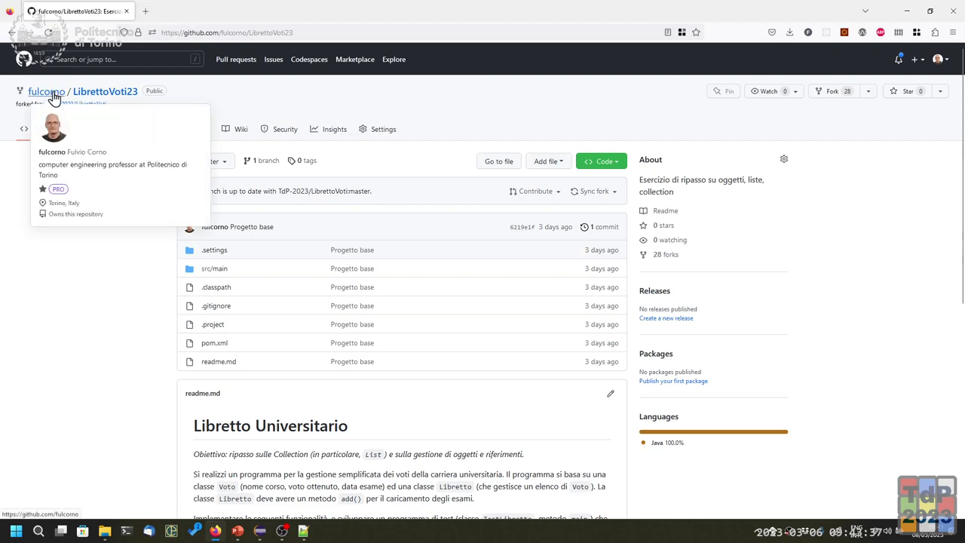
pyautogui.click(146, 12)
pyautogui.write('github.com/Td')
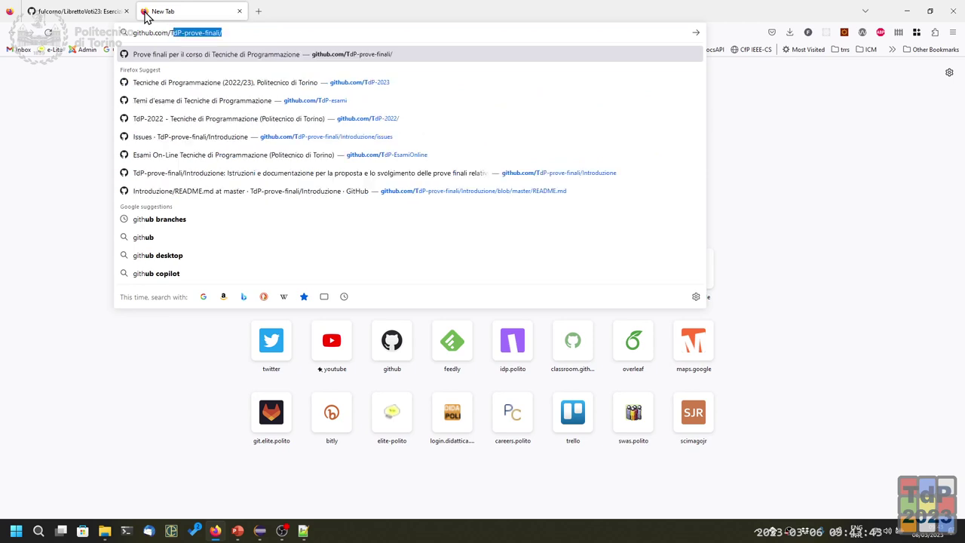
pyautogui.write('P-2023')
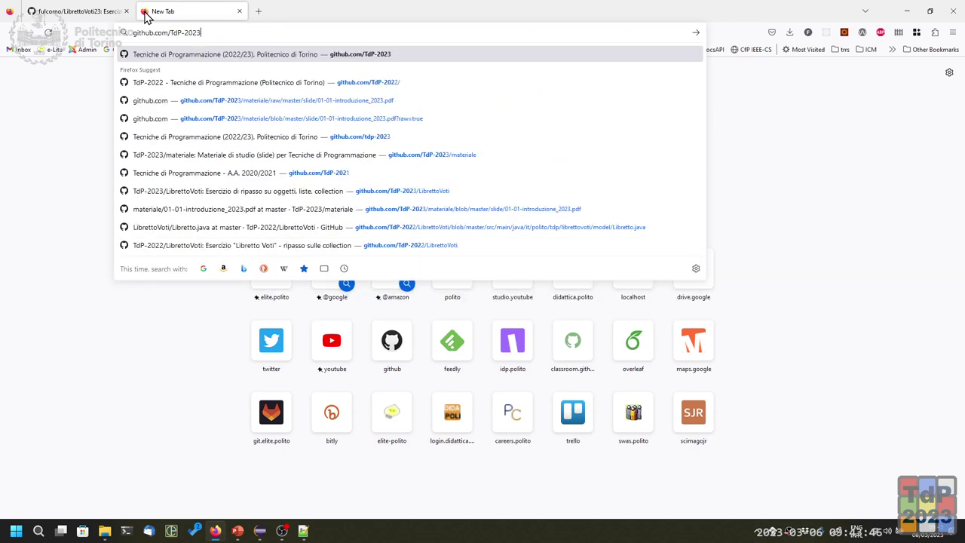
pyautogui.press('Return')
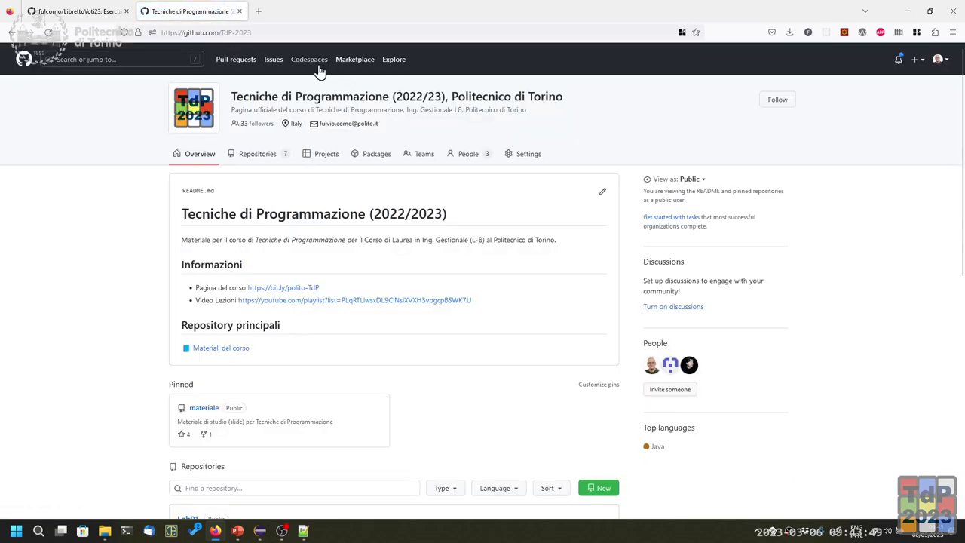
# - Open the elite.polito site in another tab and find the Week 02 lessons in the Tecniche di Programmazione lesson calendar
pyautogui.click(257, 11)
pyautogui.click(270, 269)
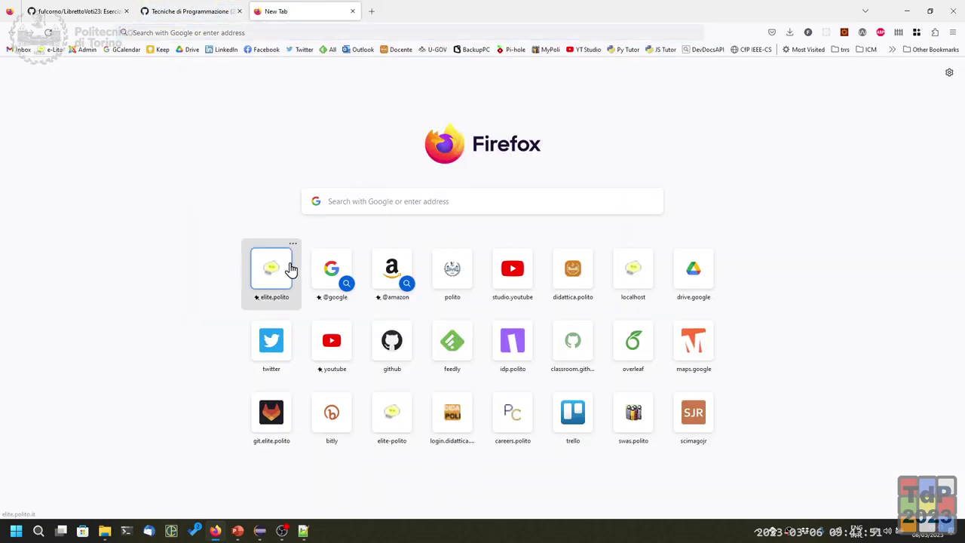
pyautogui.click(712, 167)
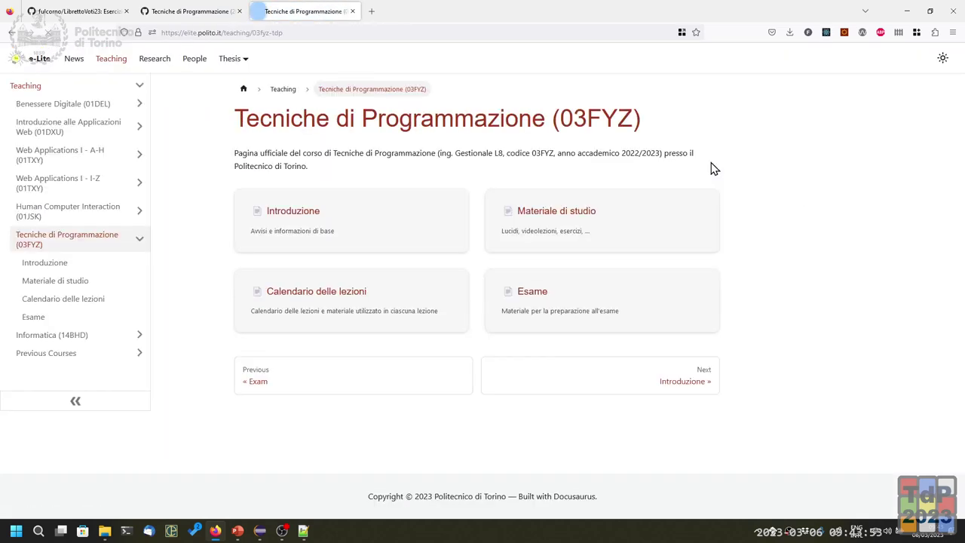
pyautogui.click(358, 293)
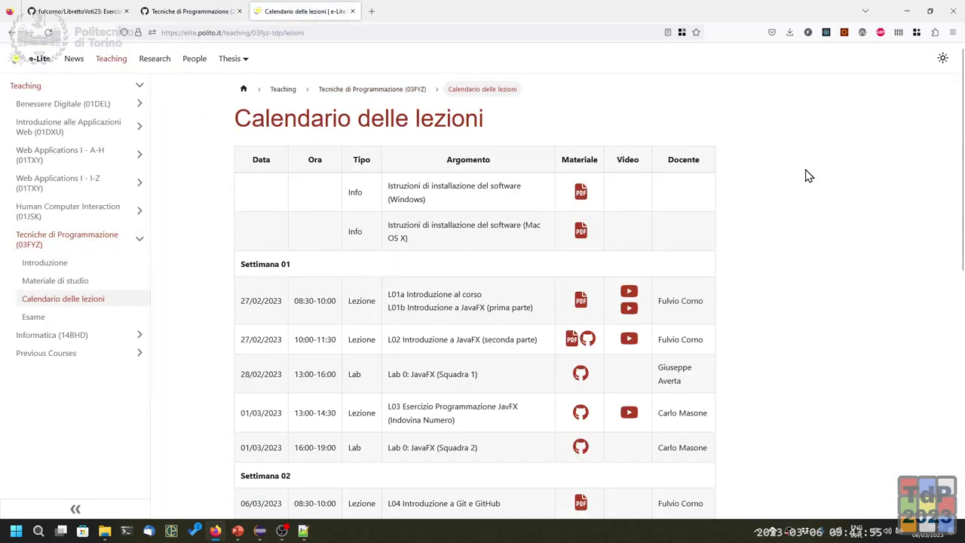
pyautogui.scroll(-3, 812, 167)
pyautogui.scroll(-1, 813, 173)
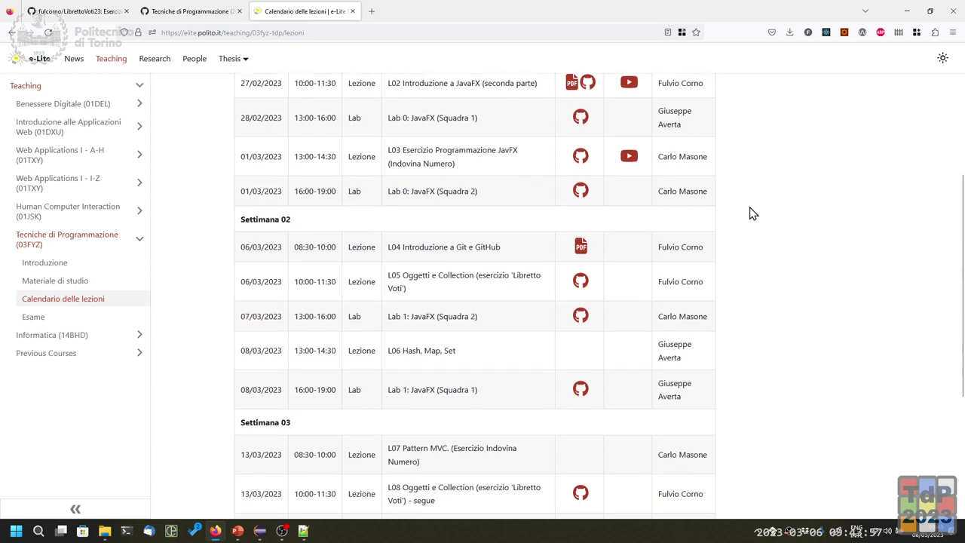
# - Open the GitHub repository linked to lesson L05 in a new tab and view its owner and name
pyautogui.middleClick(579, 282)
pyautogui.click(422, 11)
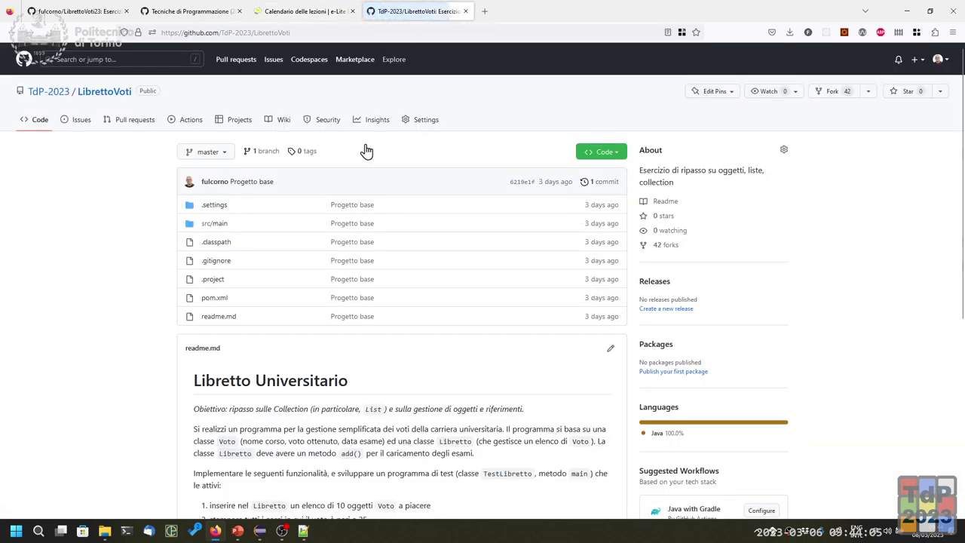
pyautogui.click(285, 16)
pyautogui.click(423, 12)
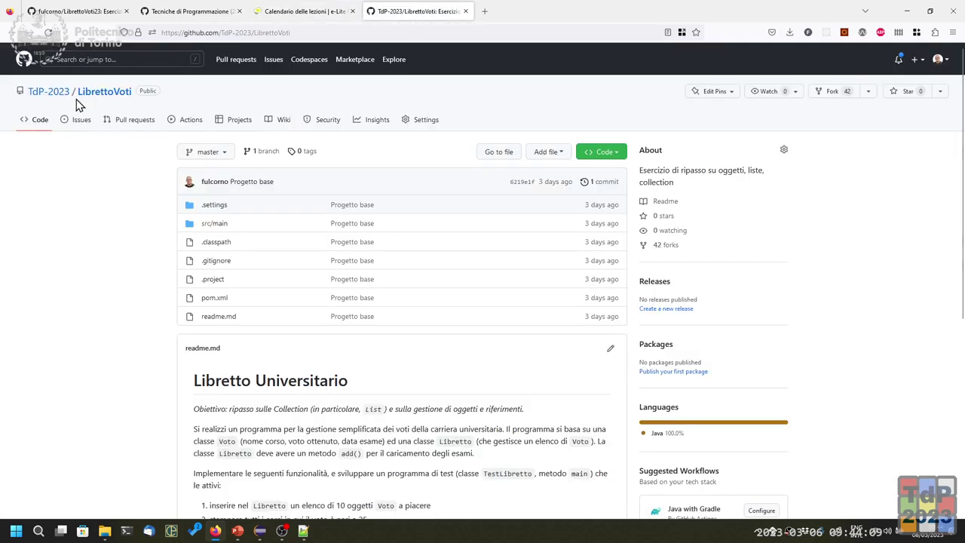
pyautogui.moveTo(53, 92)
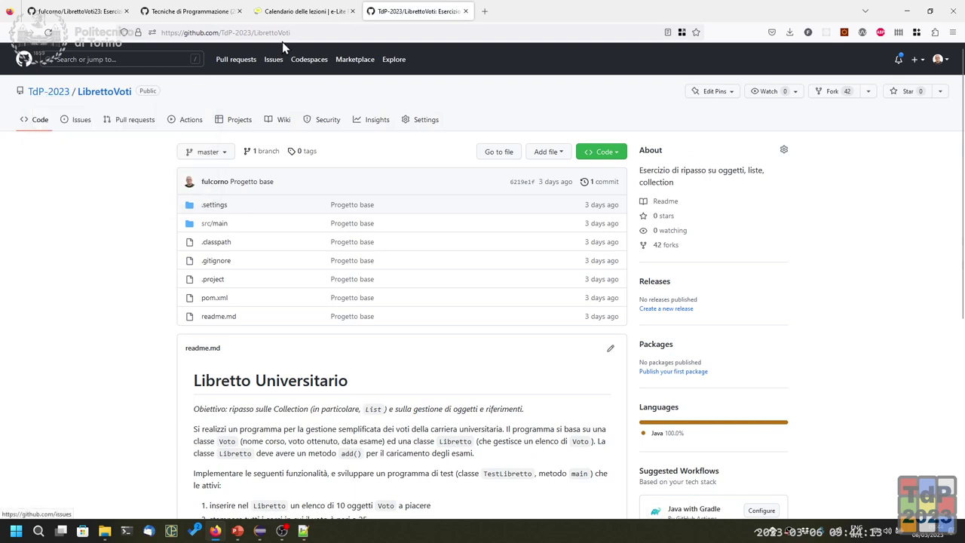
# - Examine the address of the course's LibrettoVoti repository and the TdP-2023 organization page, ending on the original repository
pyautogui.moveTo(254, 33); pyautogui.dragTo(151, 28)
pyautogui.moveTo(258, 33); pyautogui.dragTo(297, 32)
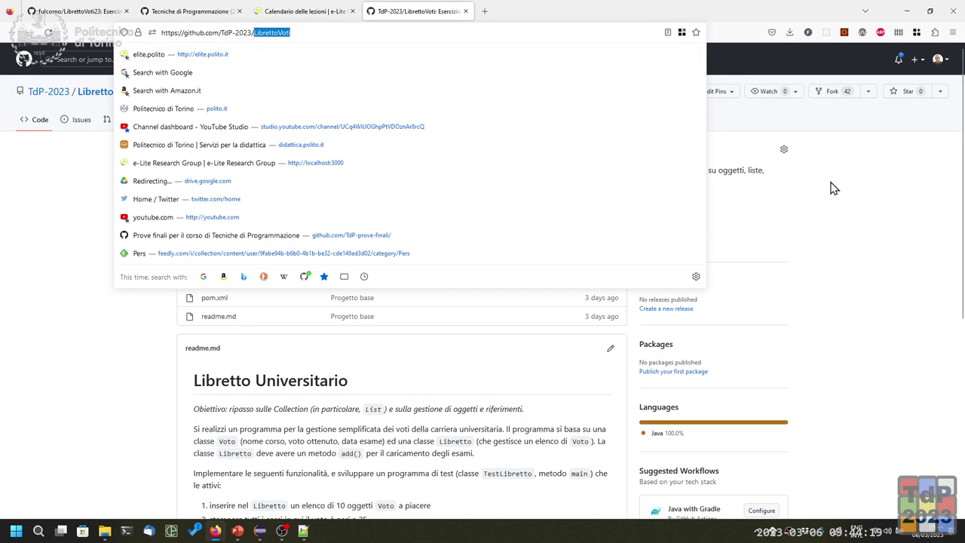
pyautogui.click(866, 228)
pyautogui.click(205, 15)
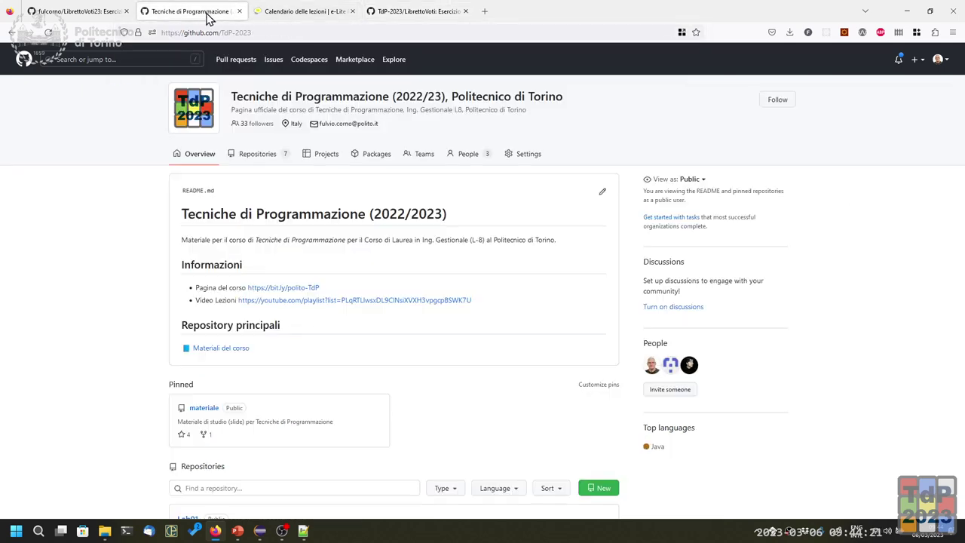
pyautogui.click(389, 13)
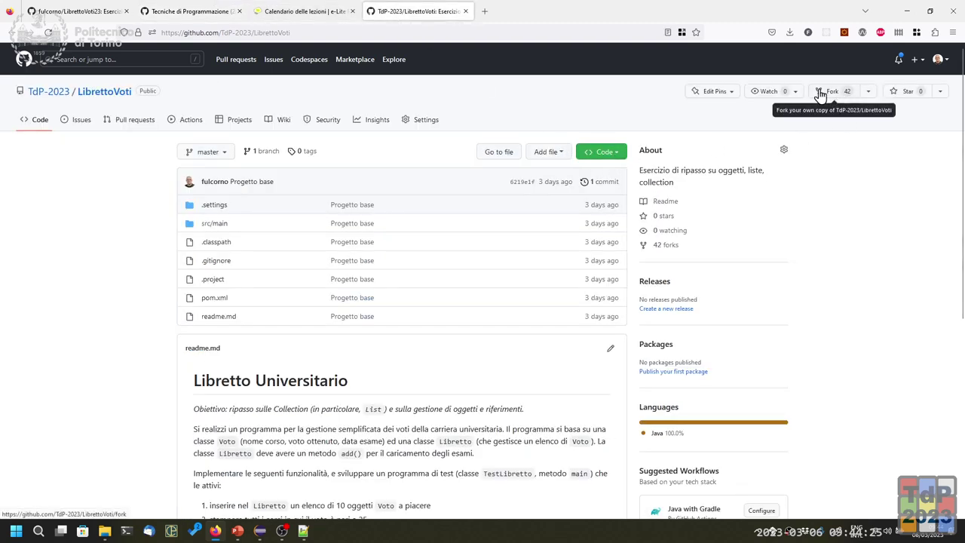
# - Return to the LibrettoVoti23 fork's page in the browser after checking the pending import in Eclipse
pyautogui.hotkey('alt', 'Tab')
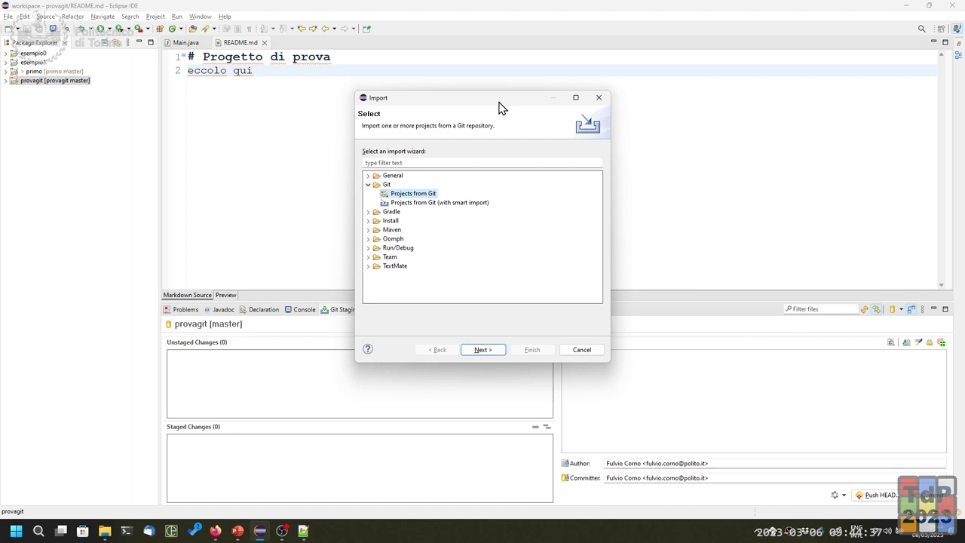
pyautogui.hotkey('alt', 'Tab')
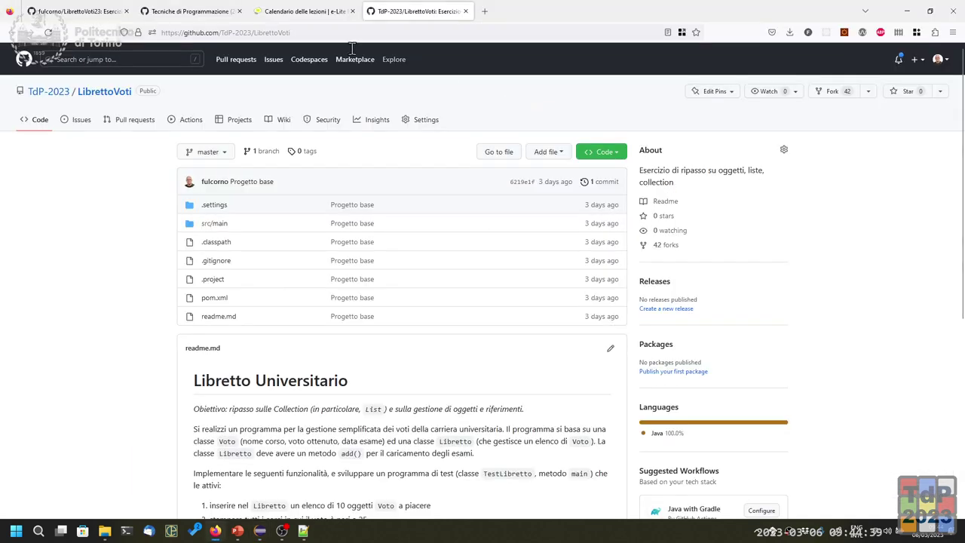
pyautogui.click(181, 11)
pyautogui.click(88, 12)
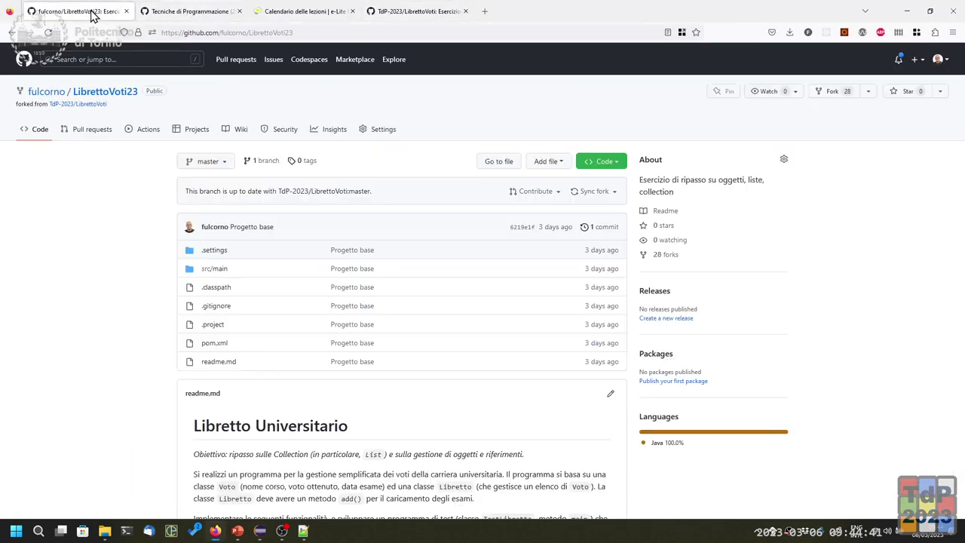
pyautogui.hotkey('alt', 'Tab')
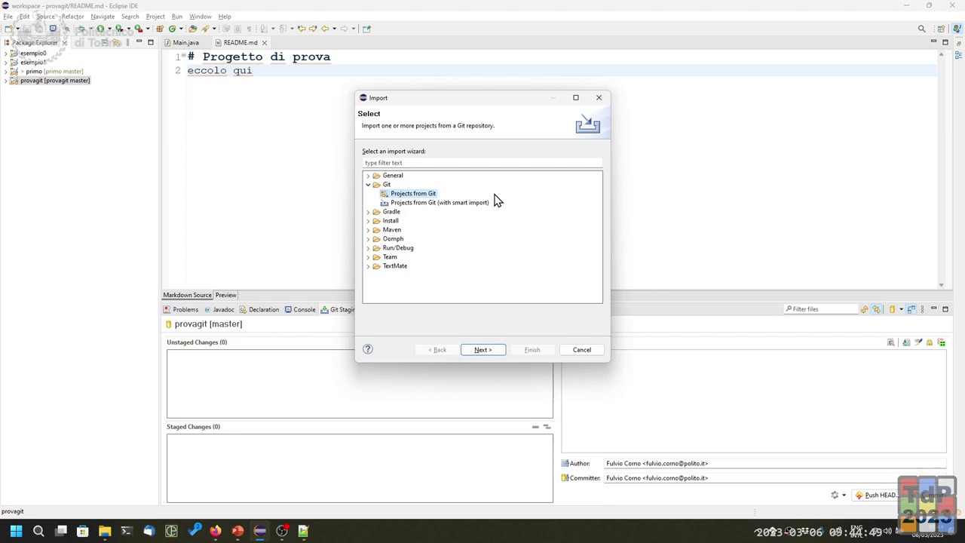
pyautogui.hotkey('alt', 'Tab')
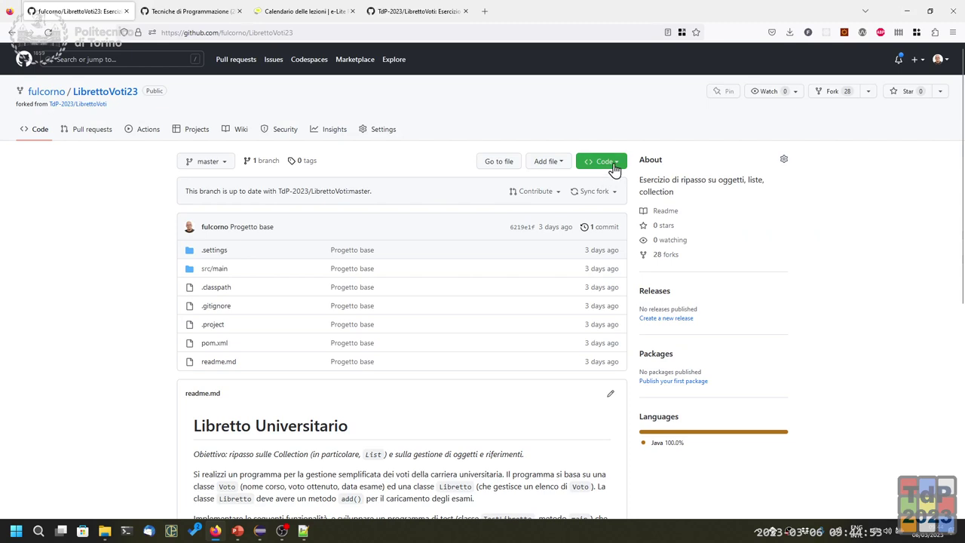
# - Check the owner of the LibrettoVoti23 fork and copy its HTTPS clone URL
pyautogui.moveTo(49, 95)
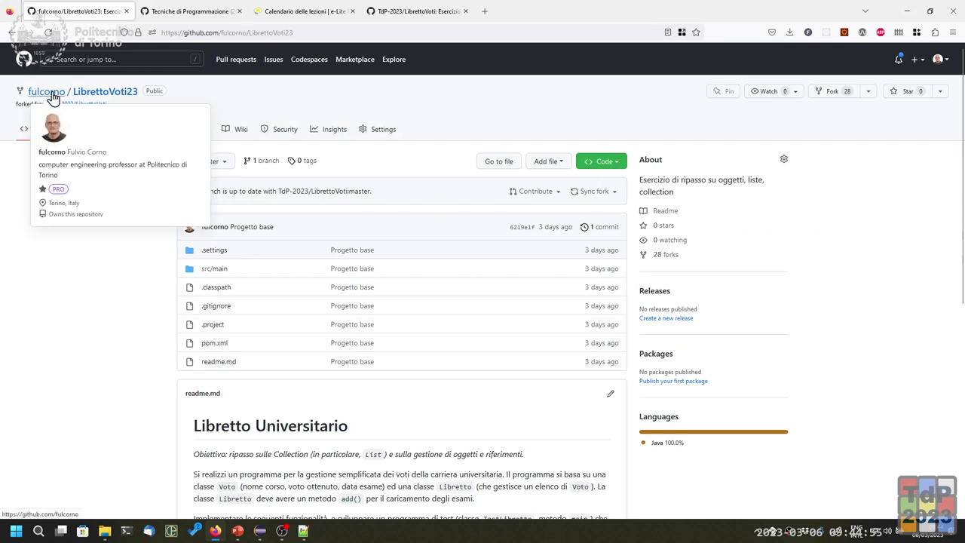
pyautogui.click(611, 163)
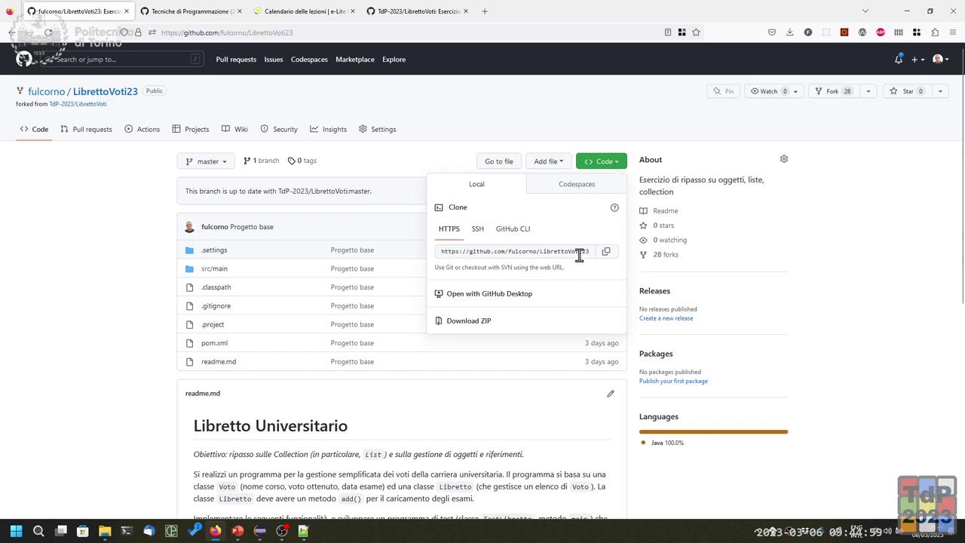
pyautogui.click(606, 252)
pyautogui.click(613, 167)
pyautogui.click(618, 165)
pyautogui.click(612, 168)
pyautogui.click(609, 165)
pyautogui.click(607, 254)
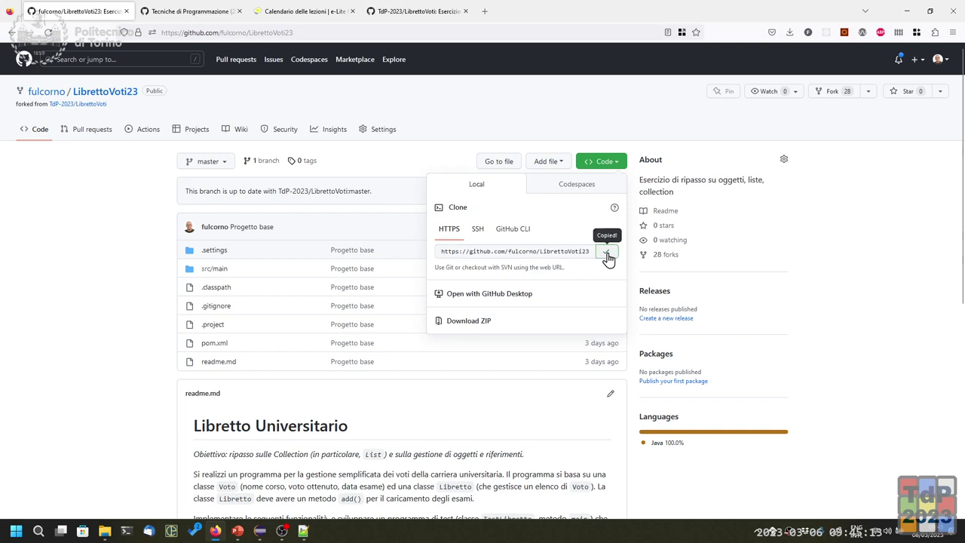
# - Switch to Eclipse, choose Clone URI as the repository source, and accept the prefilled LibrettoVoti23 URI and credentials
pyautogui.hotkey('alt', 'Tab')
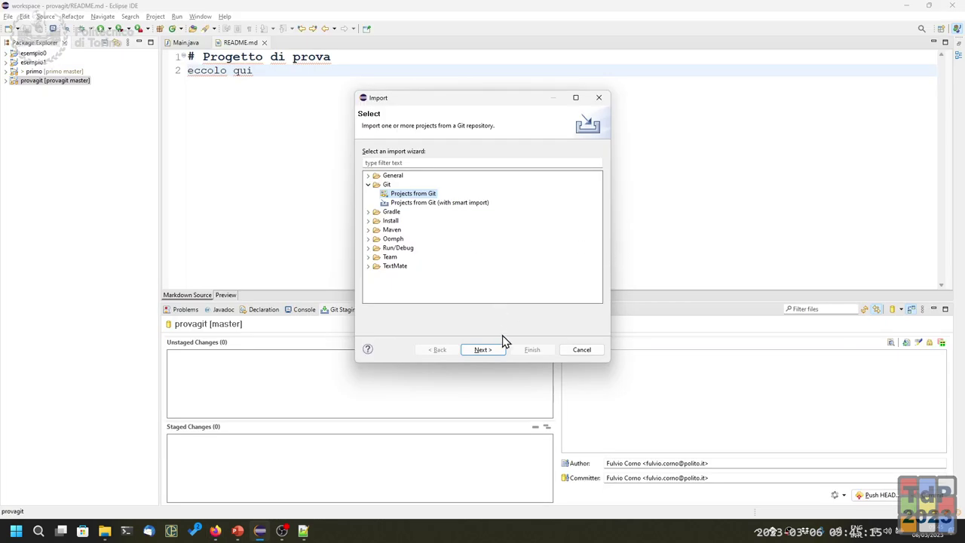
pyautogui.click(483, 349)
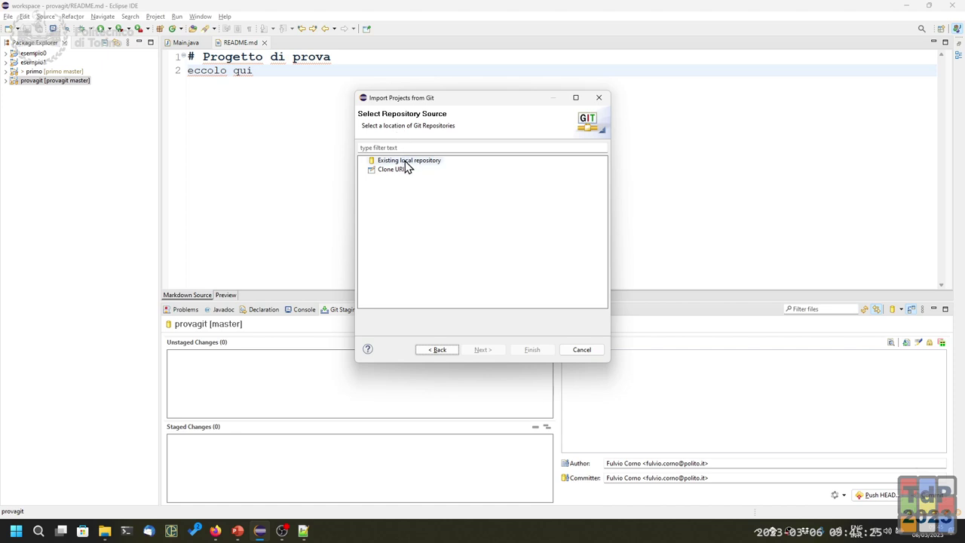
pyautogui.click(402, 172)
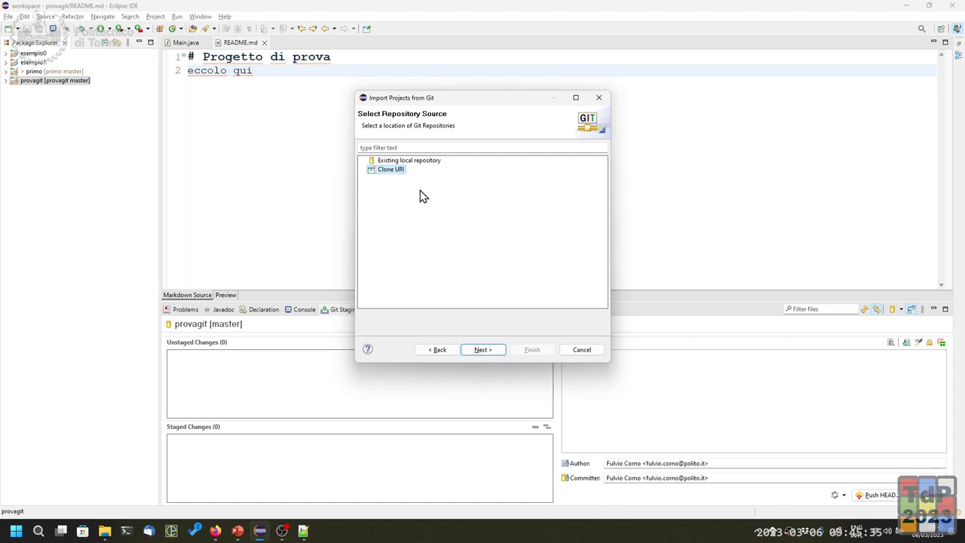
pyautogui.click(495, 351)
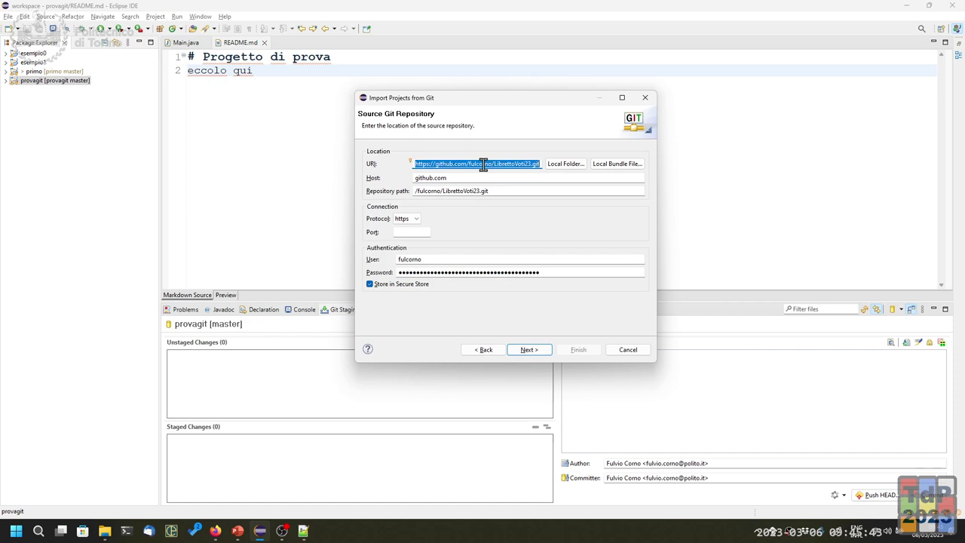
pyautogui.moveTo(494, 164); pyautogui.dragTo(515, 164)
pyautogui.click(514, 164)
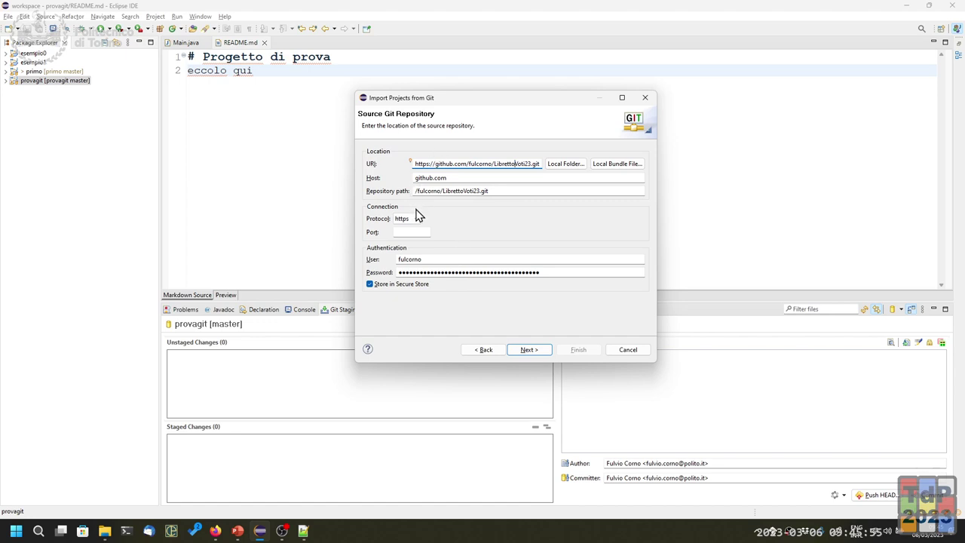
pyautogui.click(534, 352)
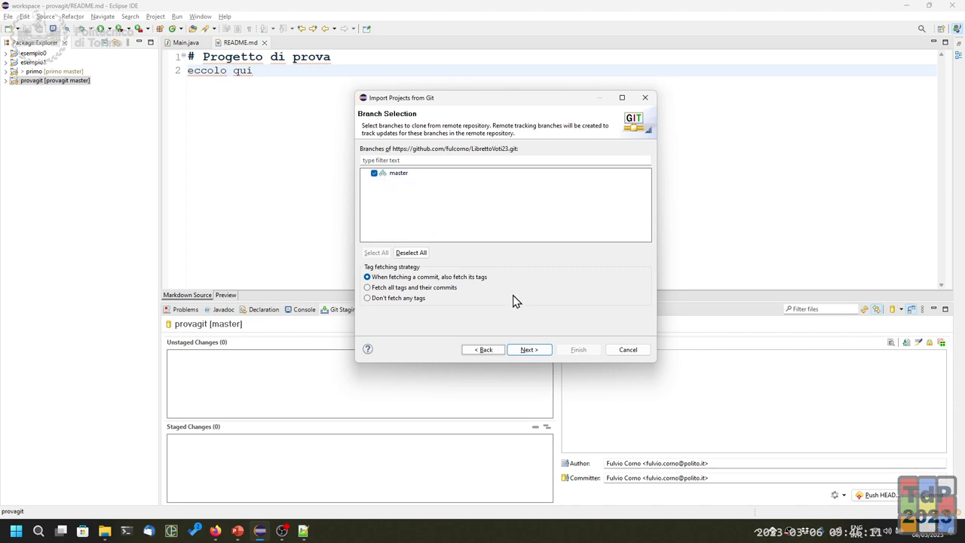
# - Keep the master branch selected and set the clone's directory to C:\Data\teaching\TdP-2023\workspace\LibrettoVoti23
pyautogui.click(529, 351)
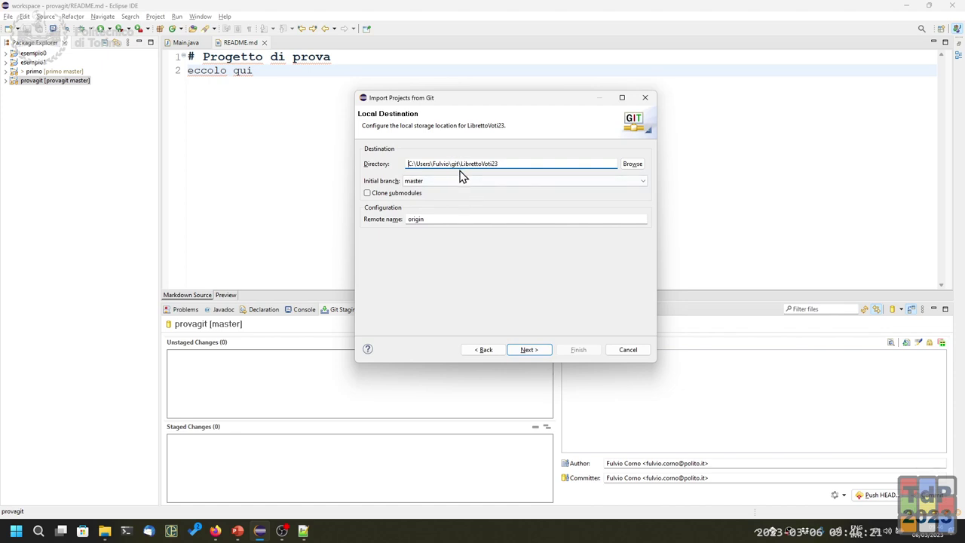
pyautogui.click(632, 165)
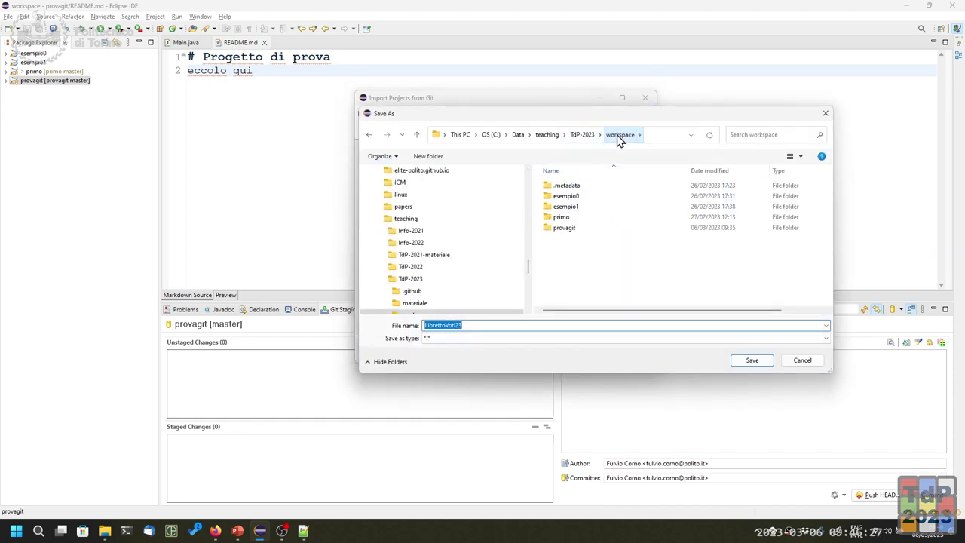
pyautogui.click(746, 364)
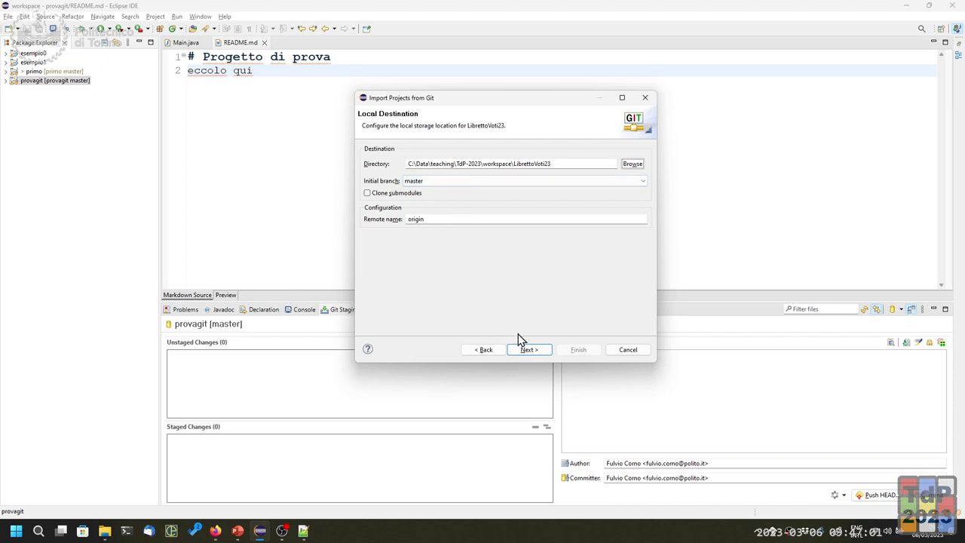
# - Clone the repository and import LibrettoVoti23 as an existing Eclipse project
pyautogui.click(535, 350)
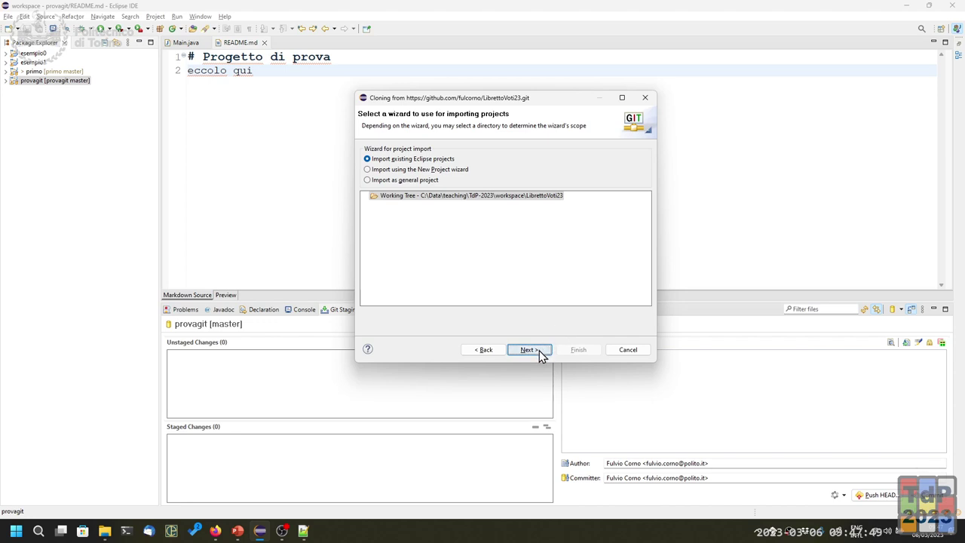
pyautogui.click(539, 350)
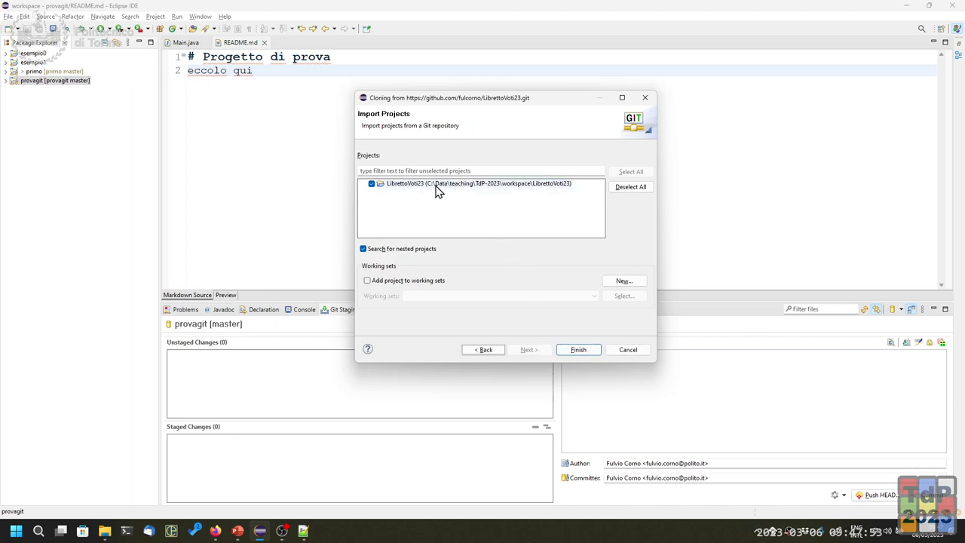
pyautogui.click(584, 354)
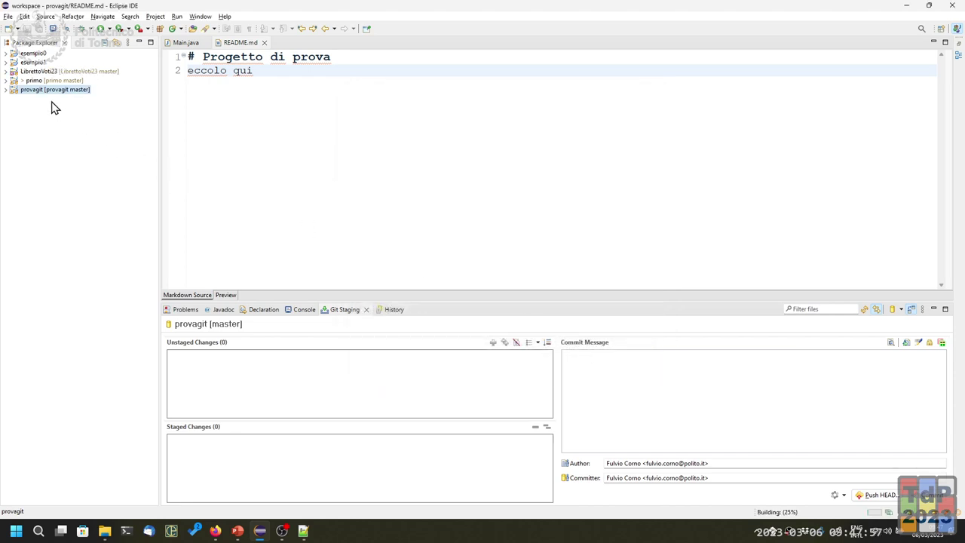
# - Expand LibrettoVoti23 down to the it.polito.tdp.libretto package in src/main/java and open App.java
pyautogui.click(6, 71)
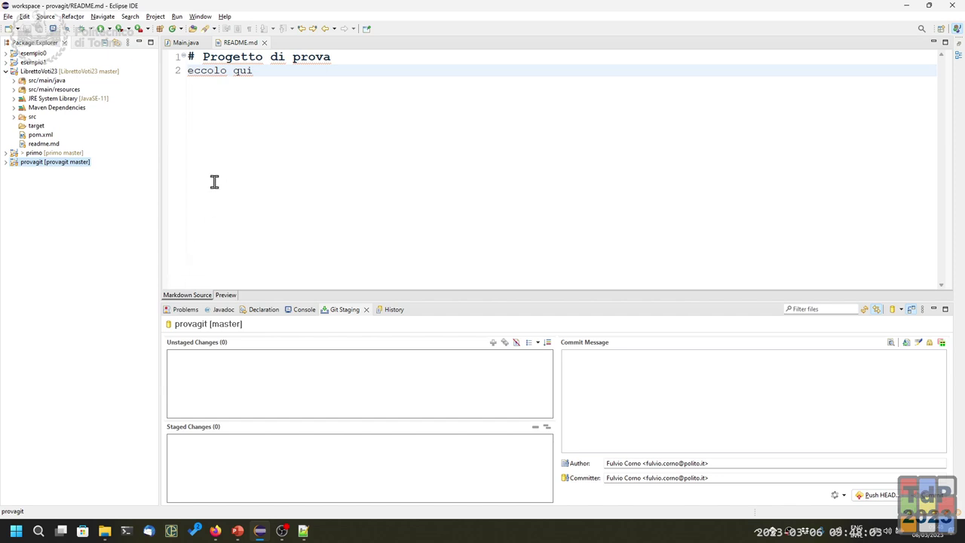
pyautogui.click(13, 81)
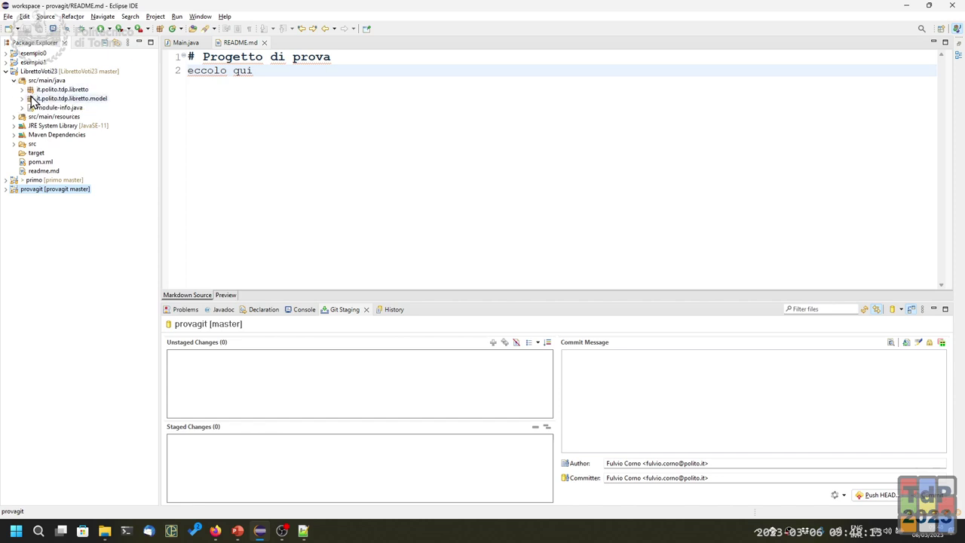
pyautogui.click(22, 89)
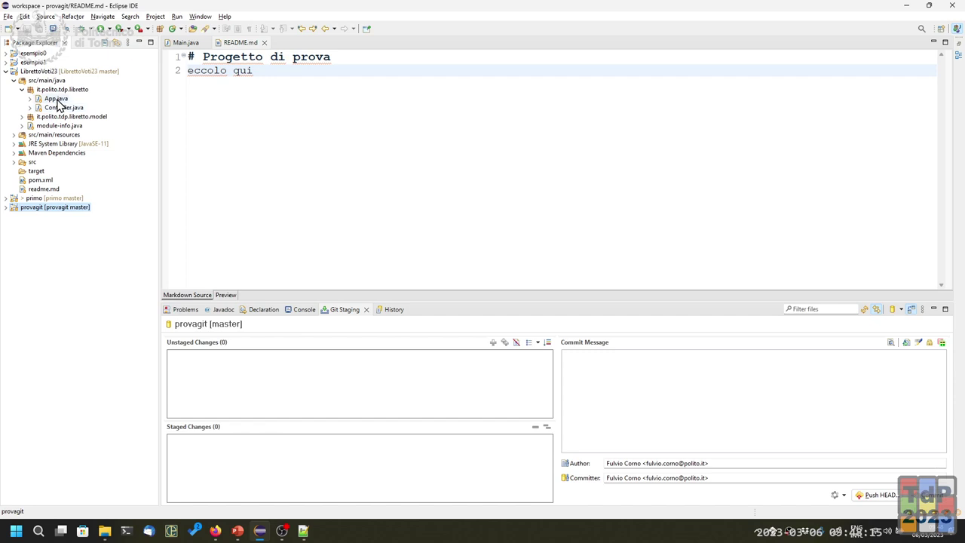
pyautogui.doubleClick(56, 100)
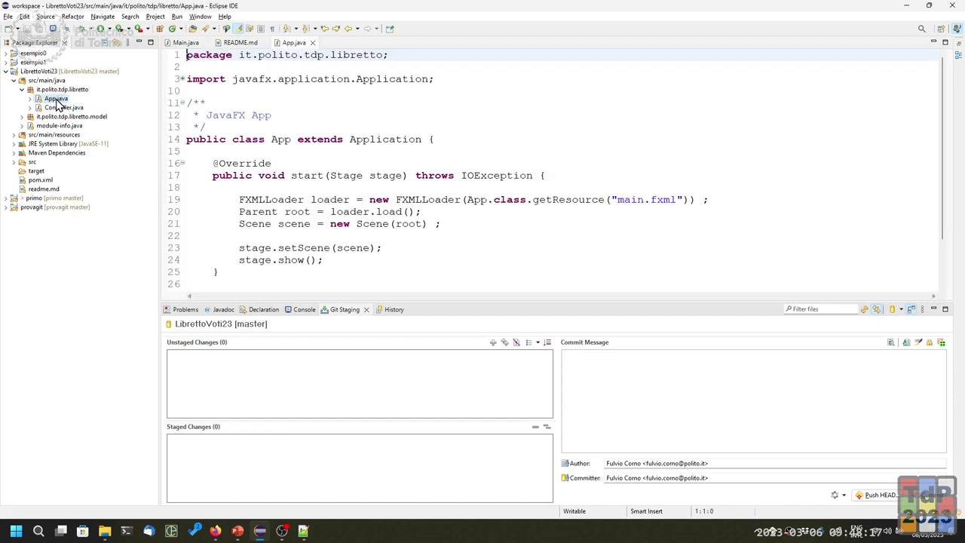
# - Run App.java as a Java application and close the Libretto Voti window
pyautogui.rightClick(56, 99)
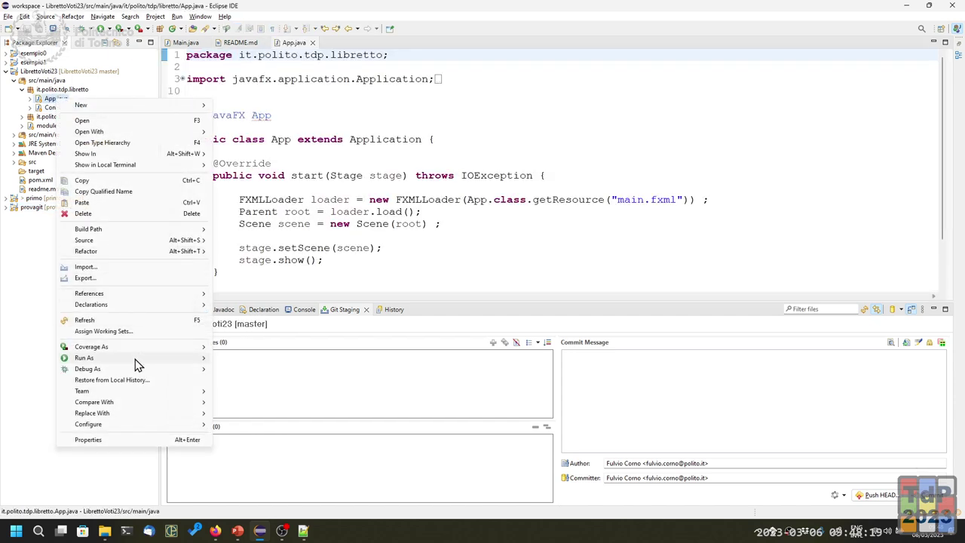
pyautogui.moveTo(198, 358)
pyautogui.click(249, 358)
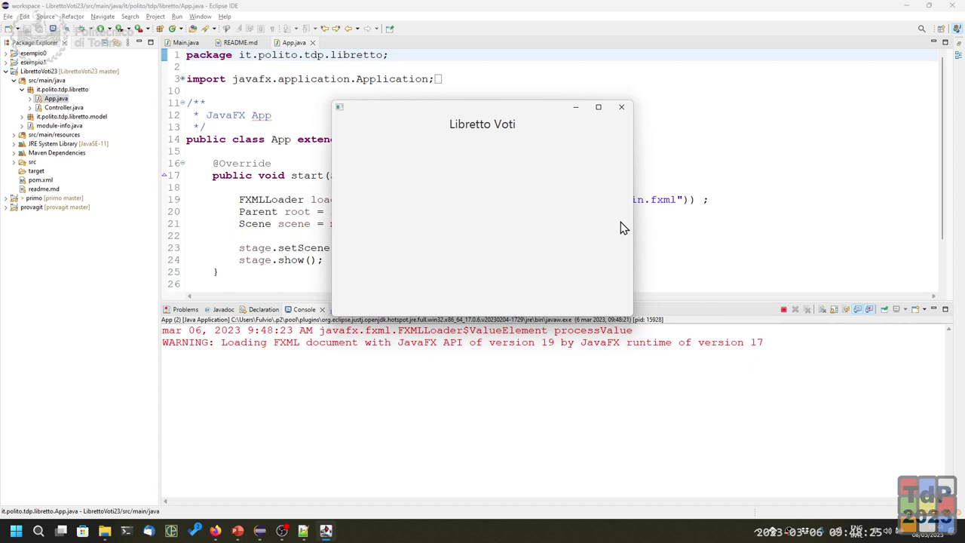
pyautogui.click(622, 109)
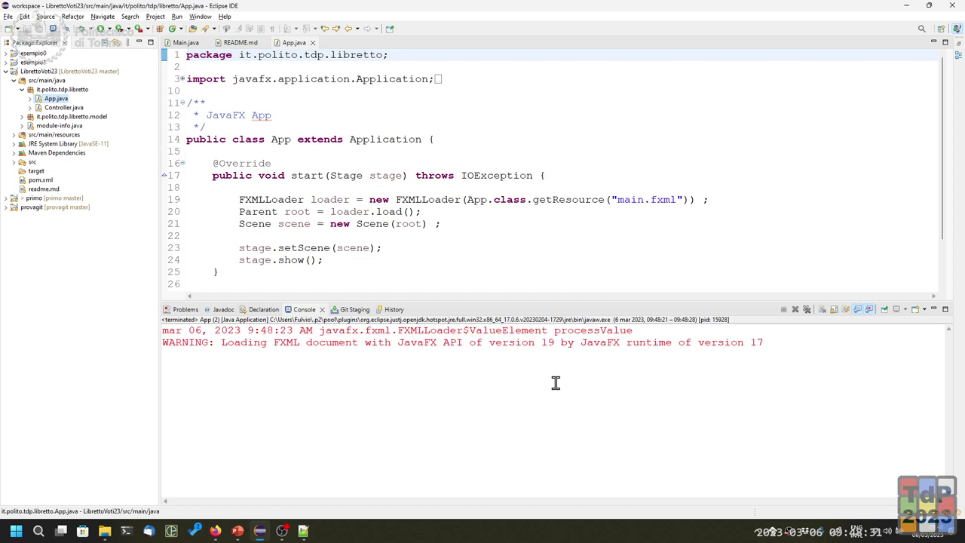
# - View the LibrettoVoti23 project's Git history, close it, and look over the rest of App.java
pyautogui.rightClick(50, 71)
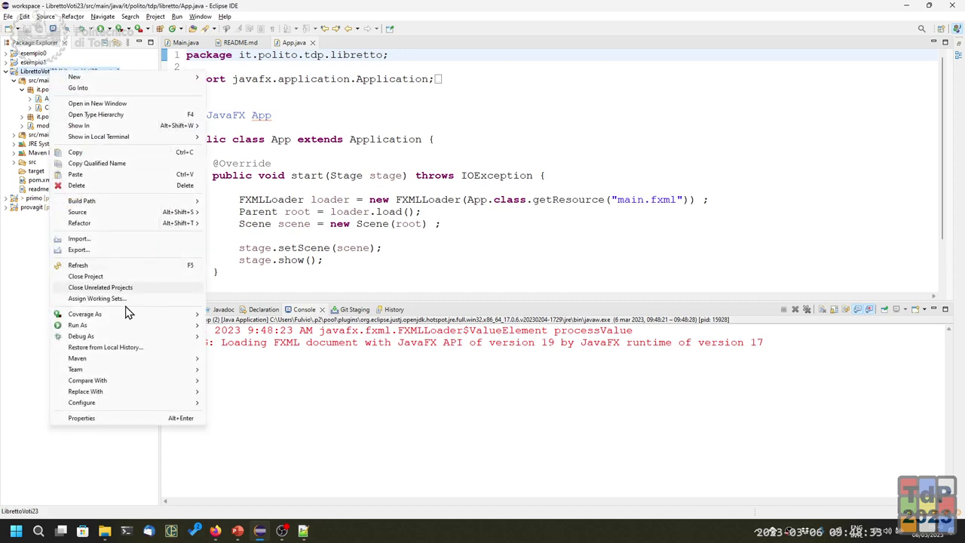
pyautogui.moveTo(122, 369)
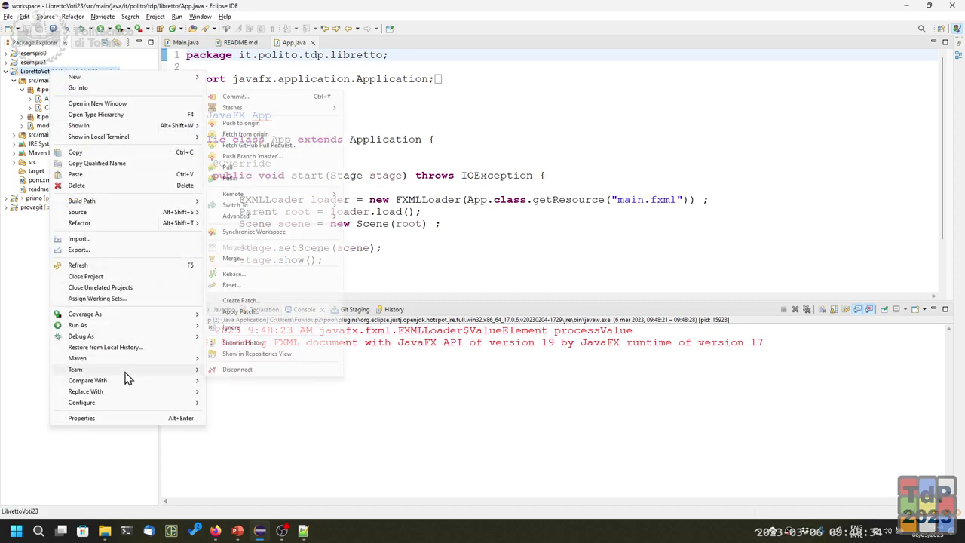
pyautogui.click(273, 341)
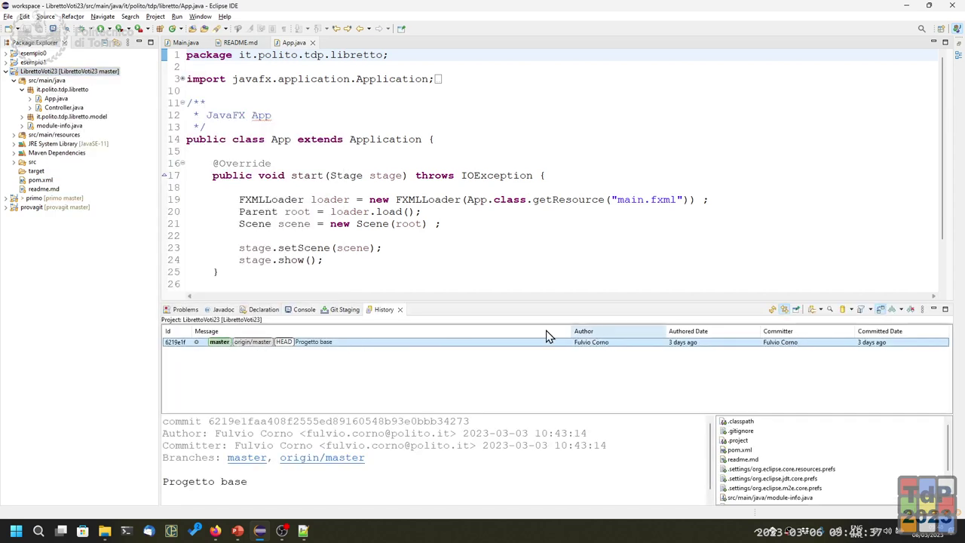
pyautogui.click(401, 310)
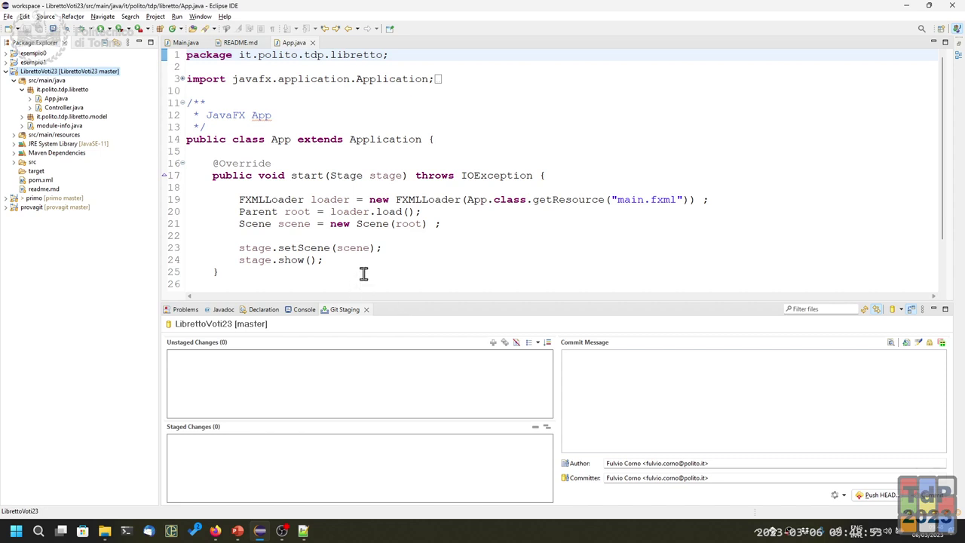
pyautogui.scroll(-2, 390, 205)
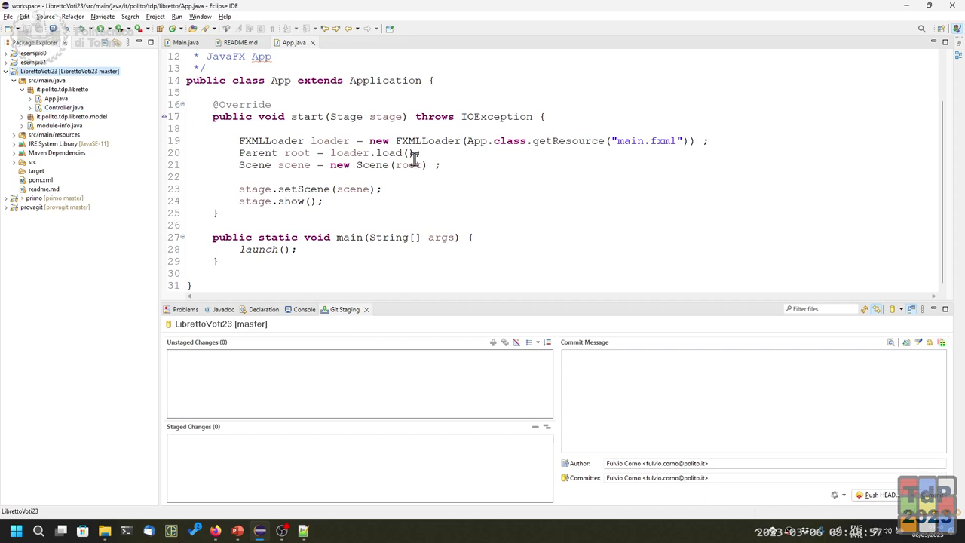
# - Add the comment line "// commento nuovo" after stage.show() in App.java and save the file
pyautogui.click(470, 189)
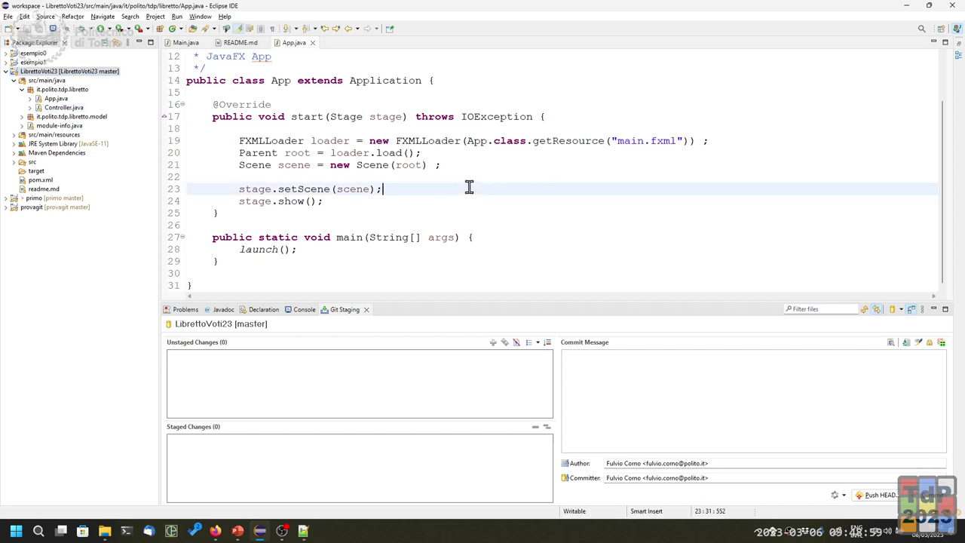
pyautogui.press('Up')
pyautogui.press('Down')
pyautogui.press('Down')
pyautogui.press('Return')
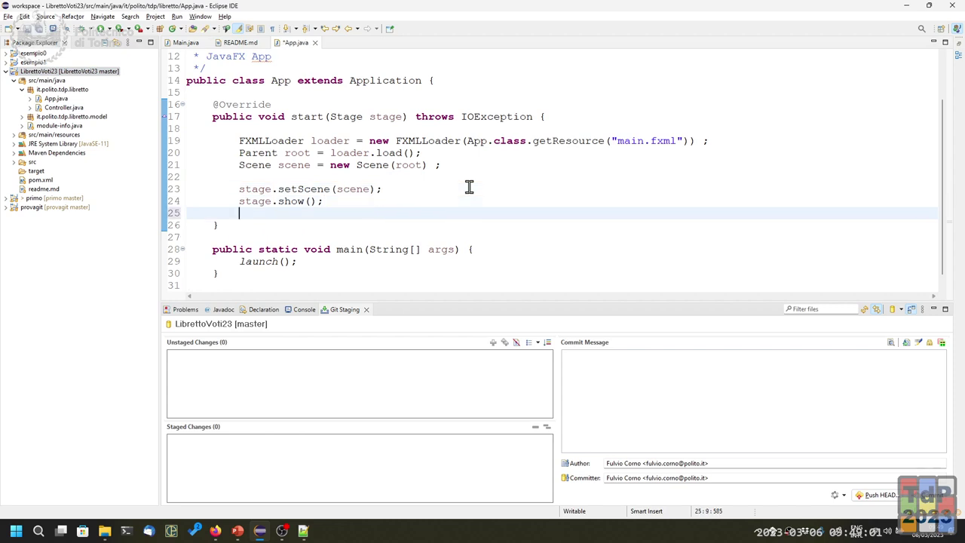
pyautogui.write('// commento nuovo')
pyautogui.hotkey('ctrl', 's')
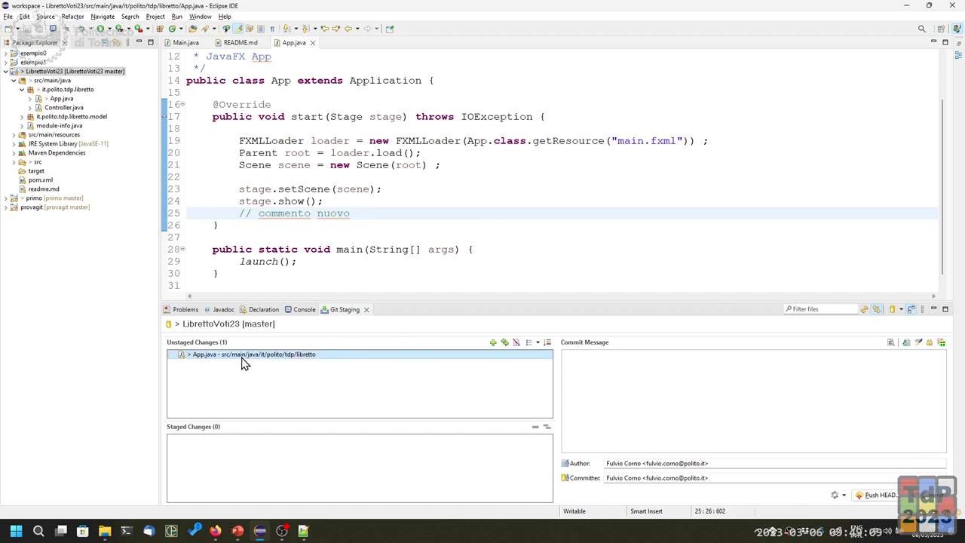
# - Stage App.java, commit and push it with the message "commento di prova", and close the push results
pyautogui.click(493, 343)
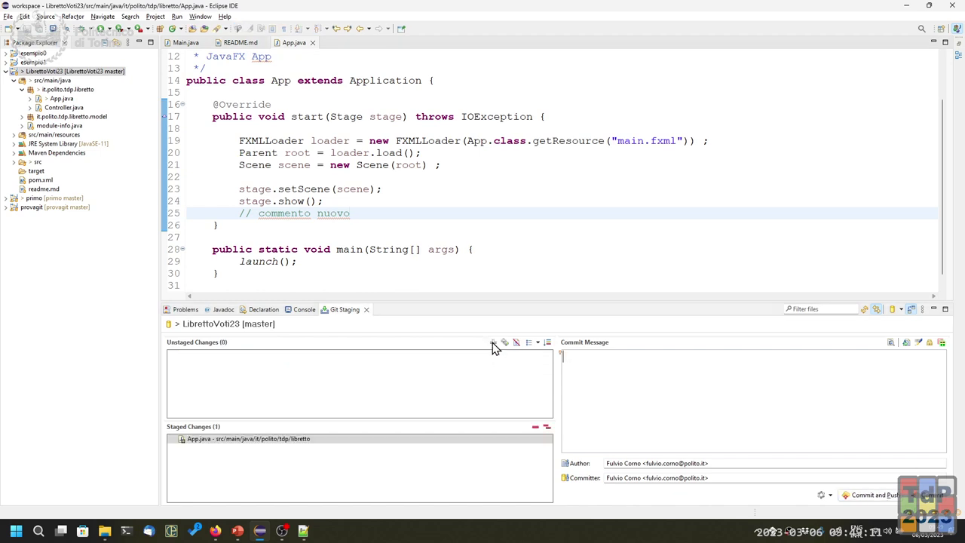
pyautogui.write('commento di prova')
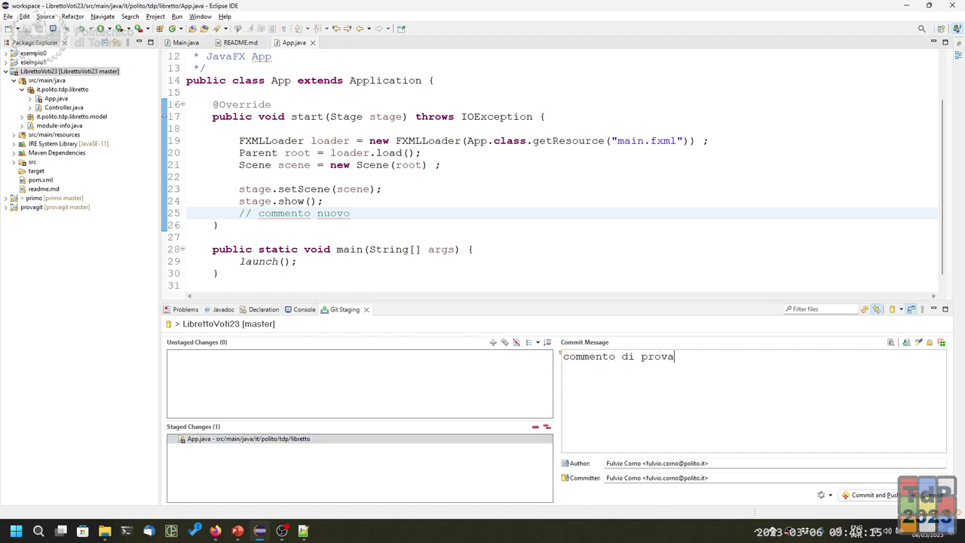
pyautogui.click(873, 497)
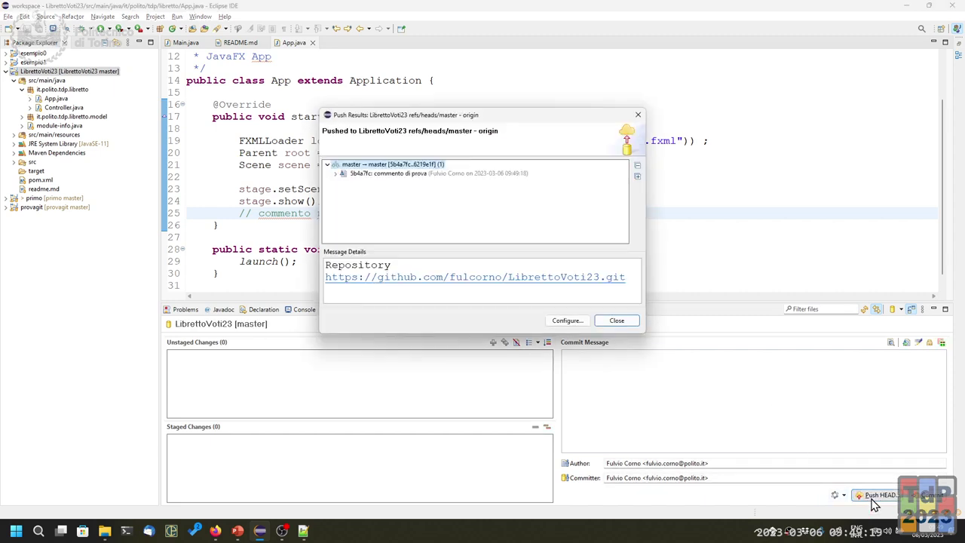
pyautogui.click(623, 322)
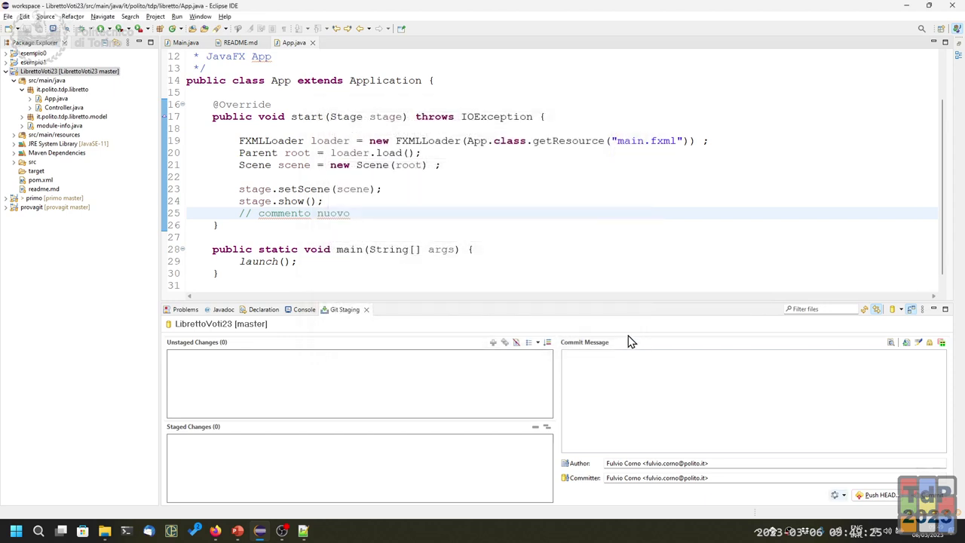
# - Switch to Firefox, reload the LibrettoVoti23 GitHub page, and check its commit history and status relative to TdP-2023:master
pyautogui.hotkey('alt', 'Tab')
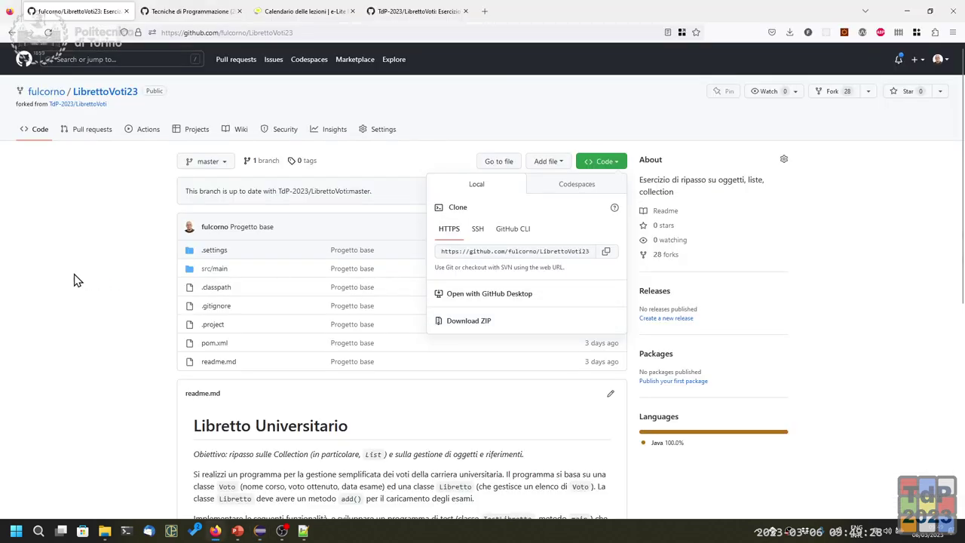
pyautogui.click(73, 278)
pyautogui.click(48, 34)
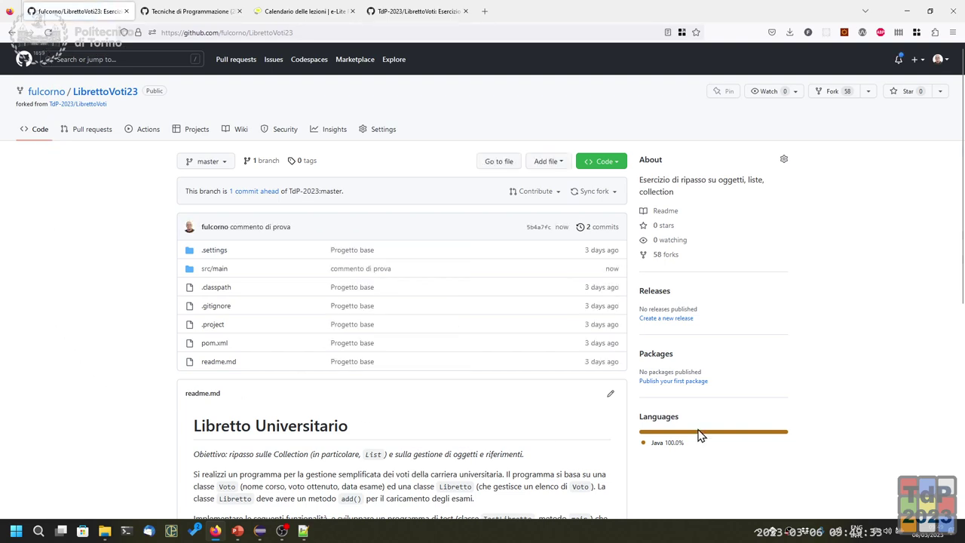
pyautogui.click(596, 229)
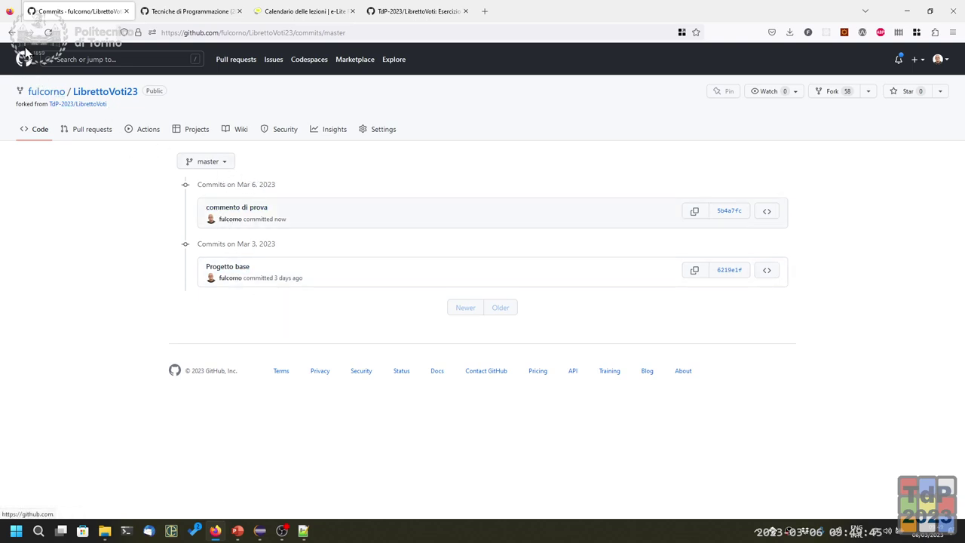
pyautogui.click(11, 33)
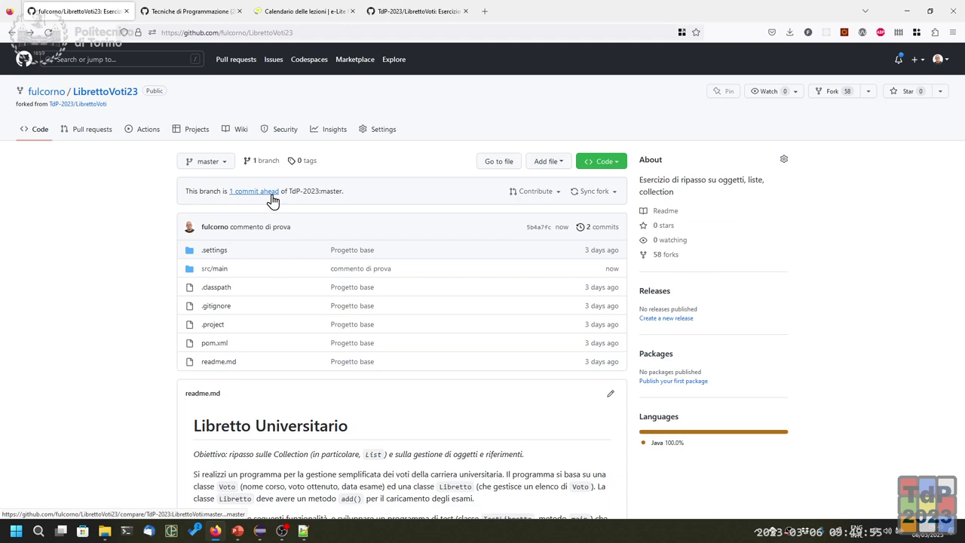
pyautogui.moveTo(319, 191); pyautogui.dragTo(297, 190)
pyautogui.click(352, 200)
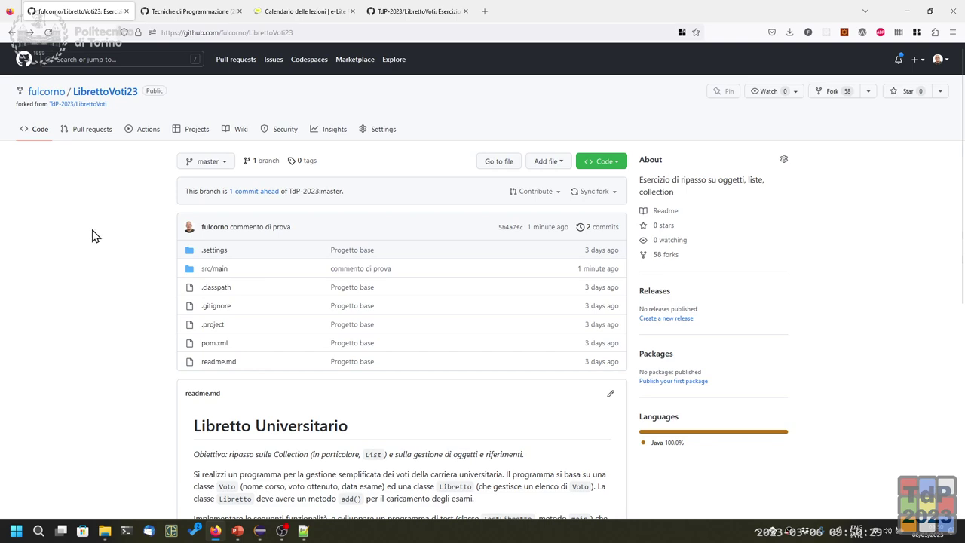
# - Switch to the PowerPoint slide show of 01-02-Git-quickintro.pptx showing the "Work on a project" workflow
pyautogui.hotkey('alt', 'Tab')
pyautogui.hotkey('alt', 'Tab')
pyautogui.hotkey('alt', 'Tab')
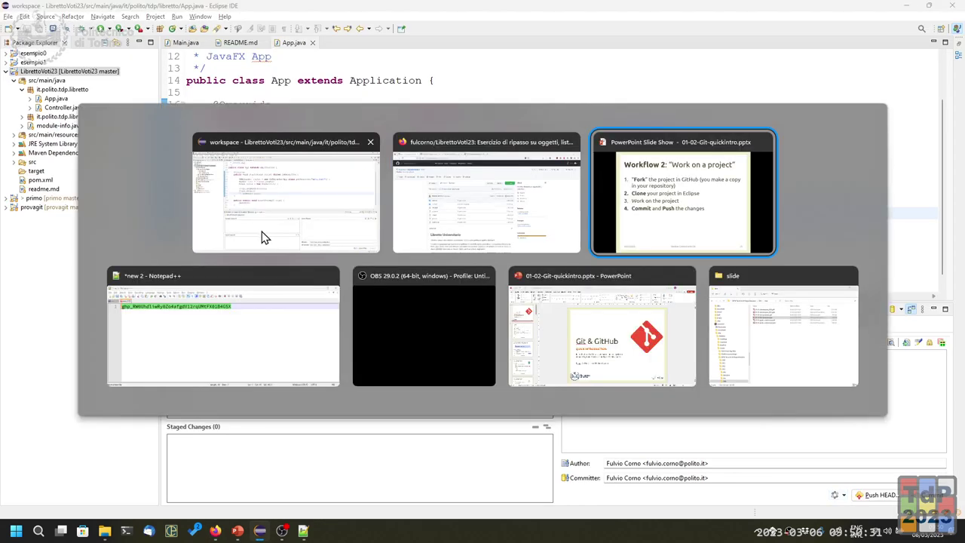